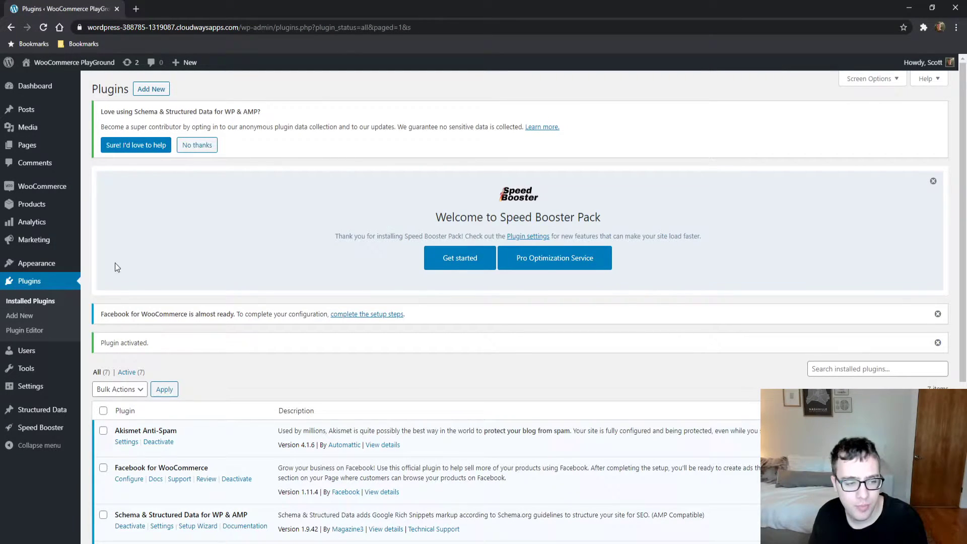
Step: Open the Speed Booster Pack options, dismiss the Facebook for WooCommerce and beta-tester notices, and view Optimize More
click(59, 427)
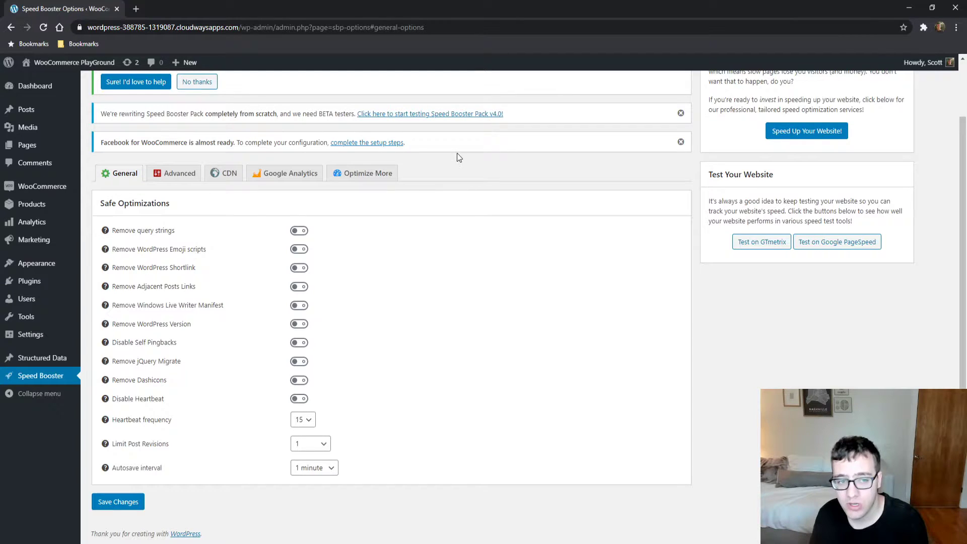
scroll(451, 153, up, 2)
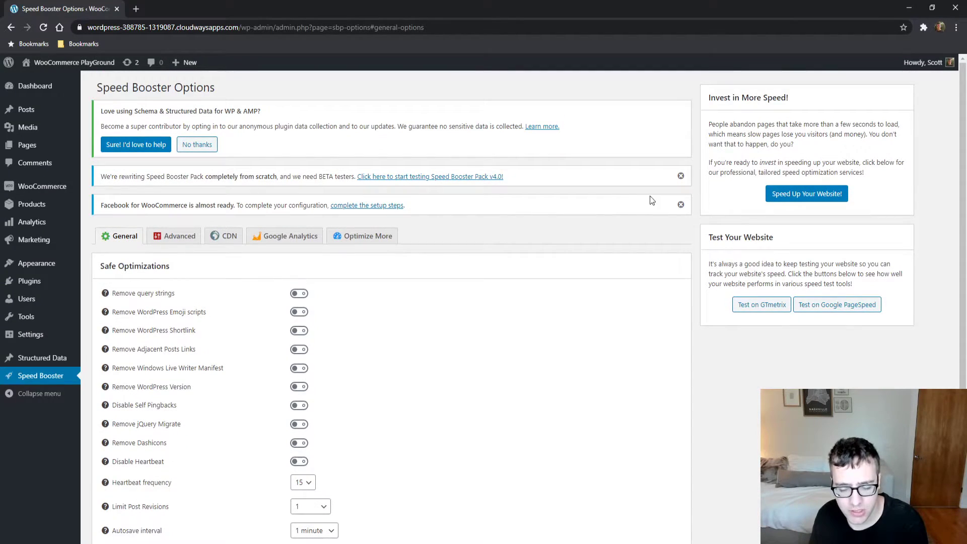
click(675, 196)
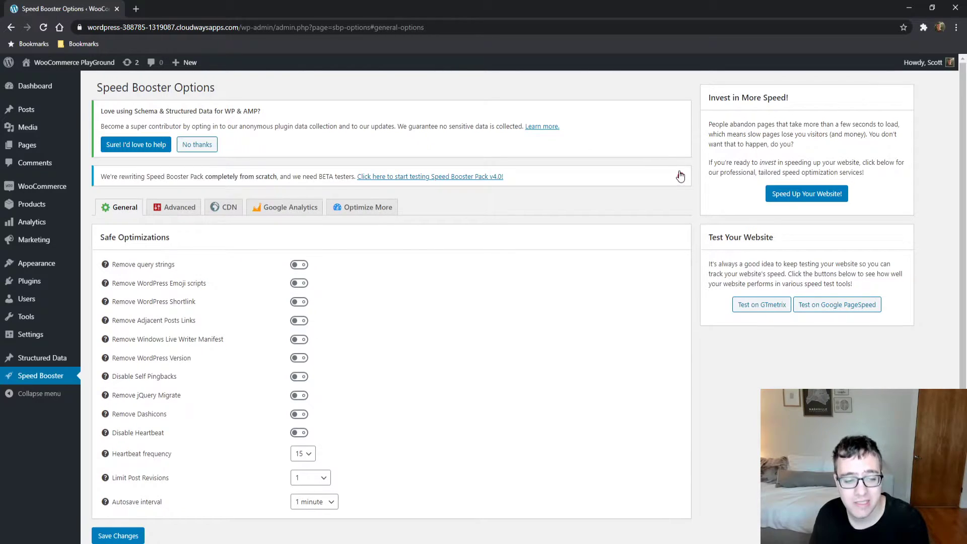
click(680, 176)
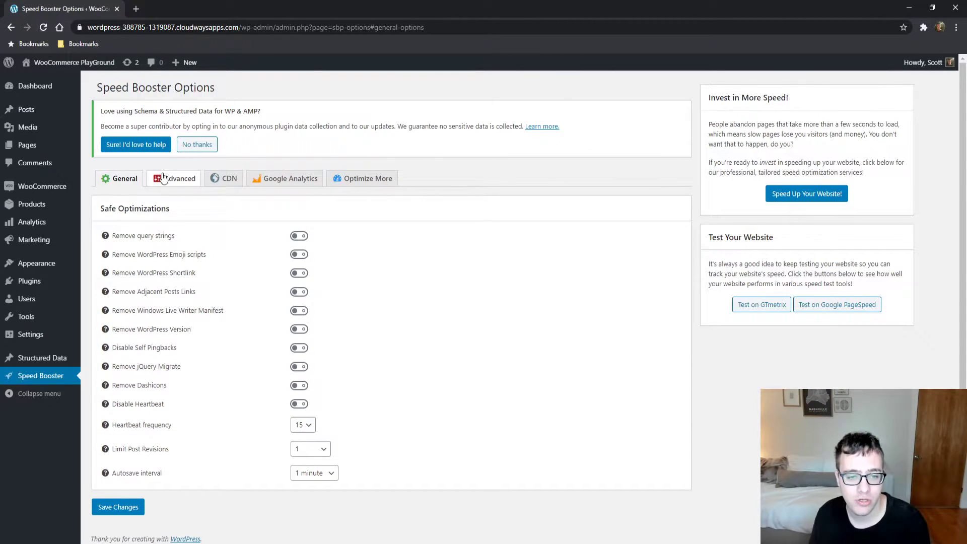
click(370, 179)
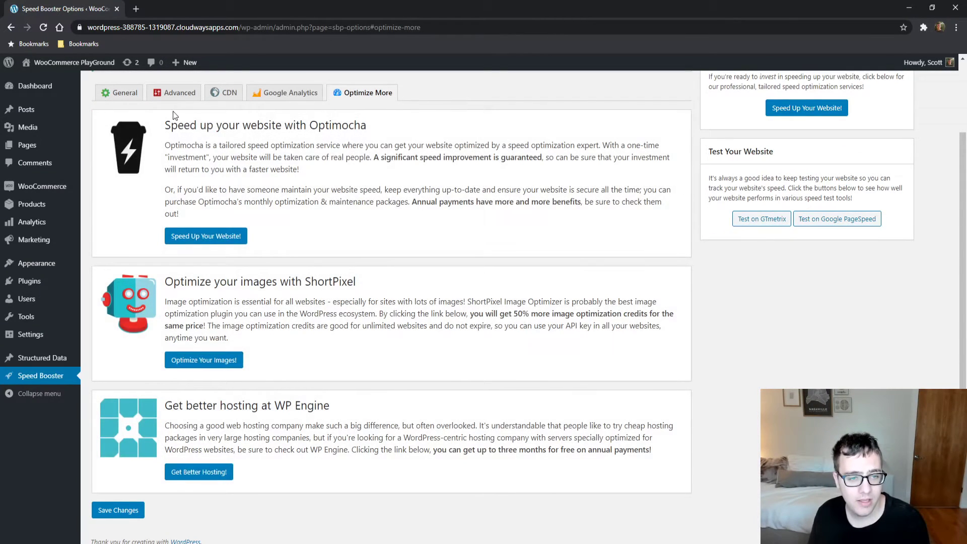
Step: On the General tab, turn on Emoji, Shortlink, Adjacent Posts, Manifest, Version, Pingbacks, jQuery Migrate, Dashicons and Heartbeat options
click(129, 94)
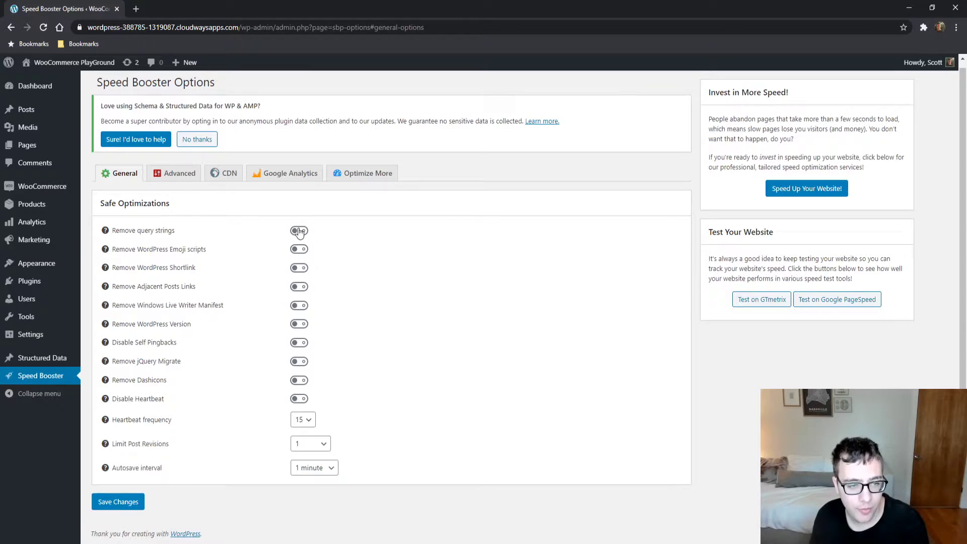
click(299, 249)
click(299, 268)
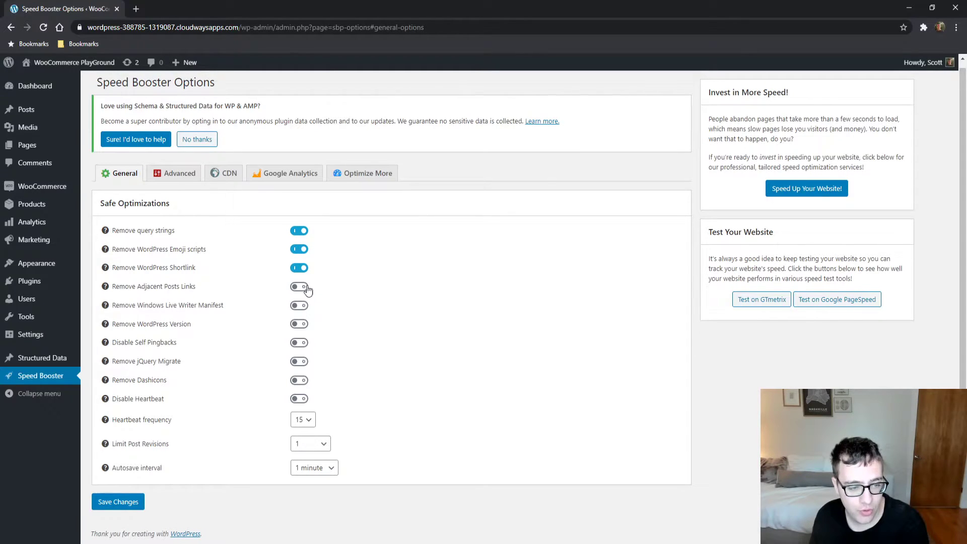
click(299, 398)
click(299, 380)
click(299, 361)
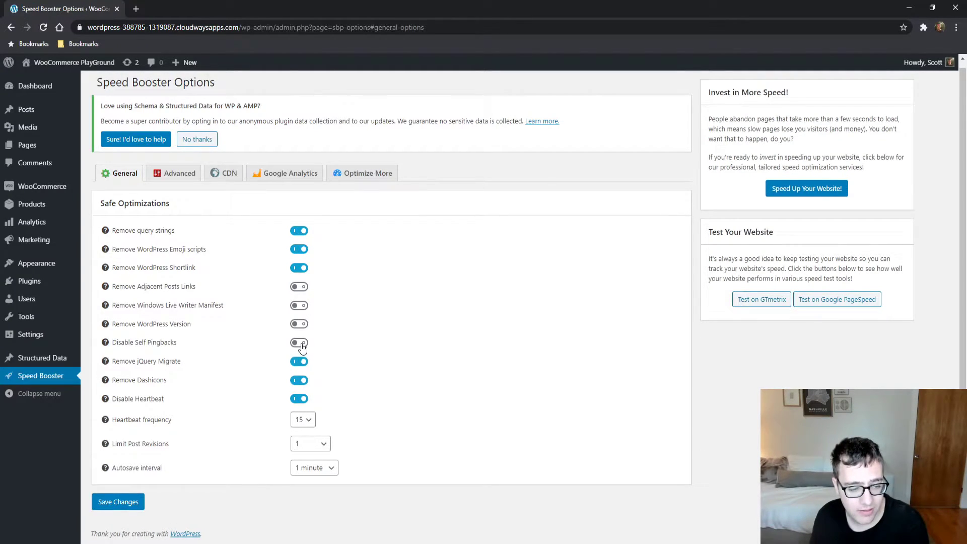
click(299, 342)
click(299, 324)
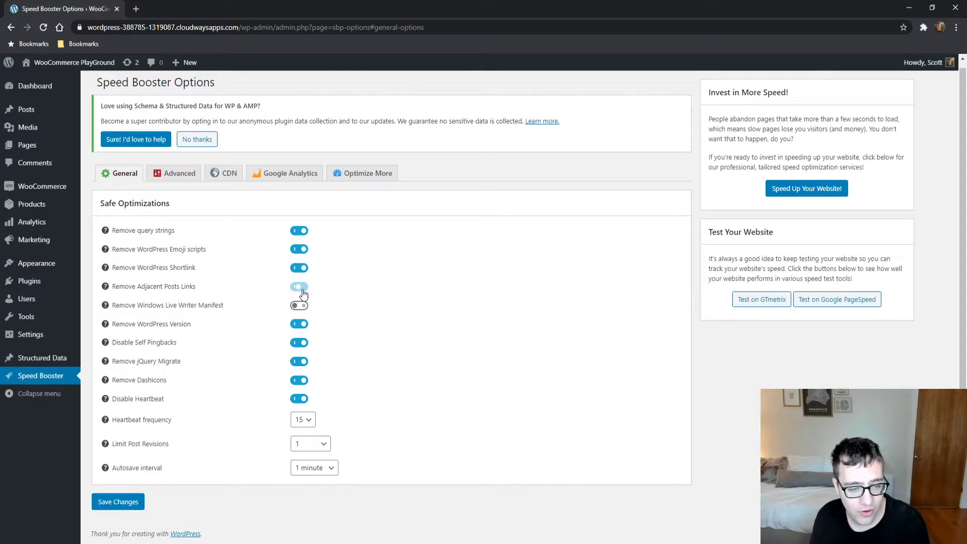
click(299, 286)
click(299, 305)
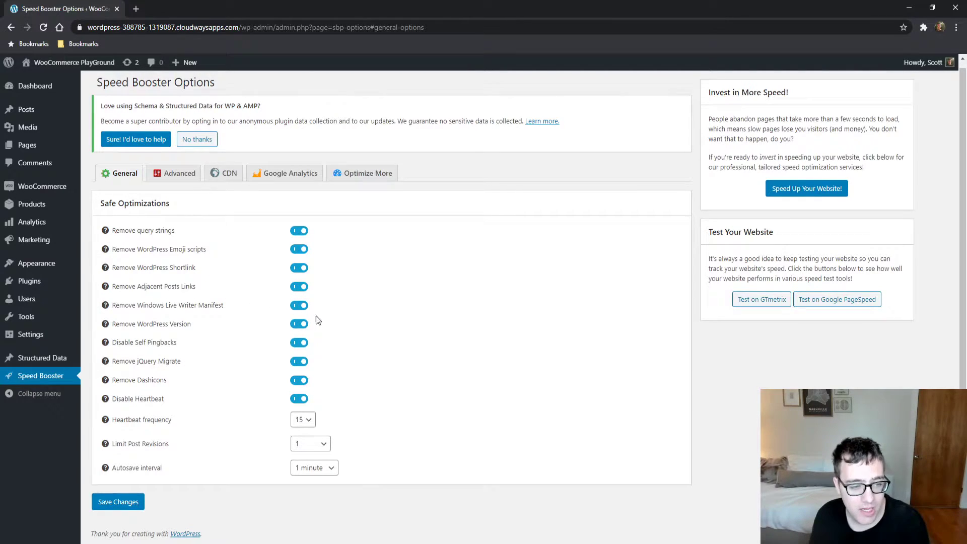
Step: Highlight several option names, including jQuery Migrate, while explaining what they do
drag(113, 267, 202, 365)
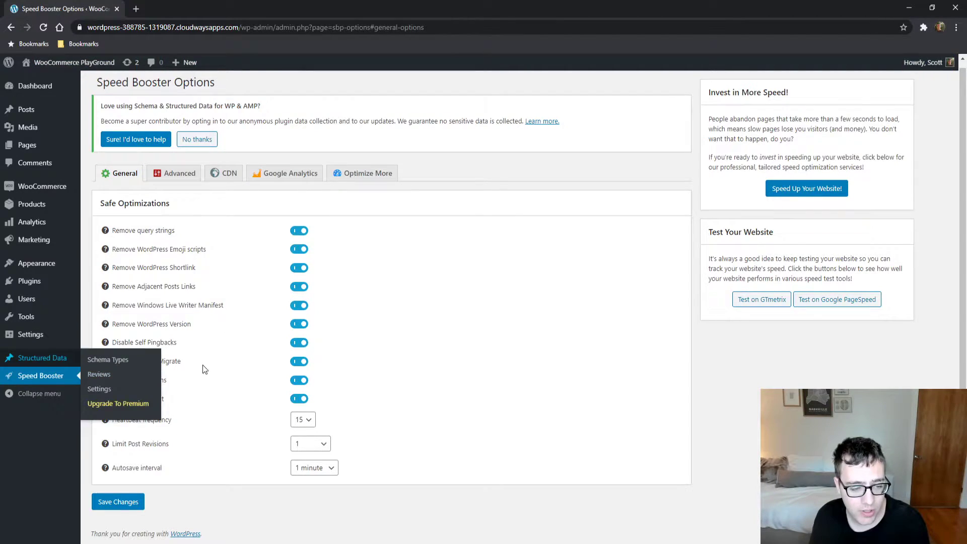
double_click(173, 361)
click(177, 361)
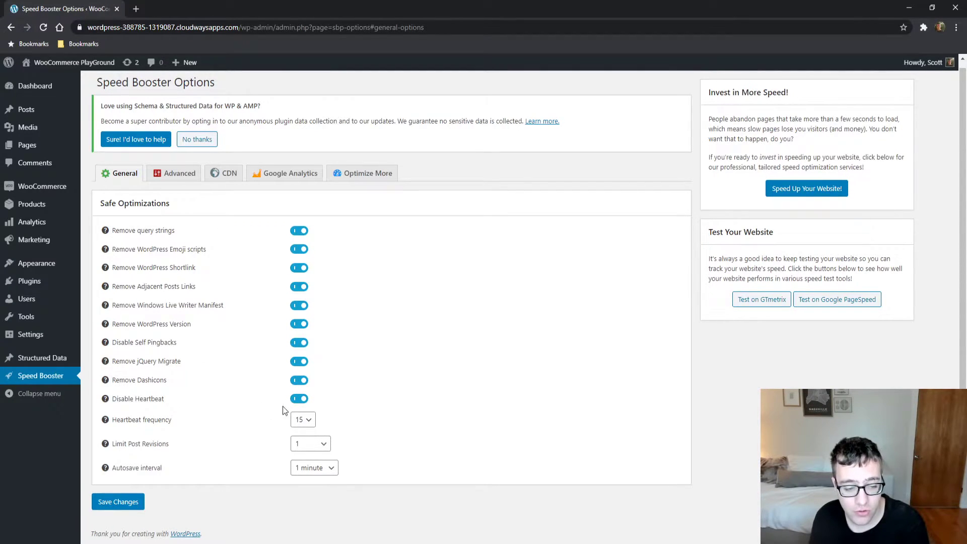
Step: Switch Disable Heartbeat off, set heartbeat frequency to 60 and limit post revisions to 3
click(300, 398)
click(304, 422)
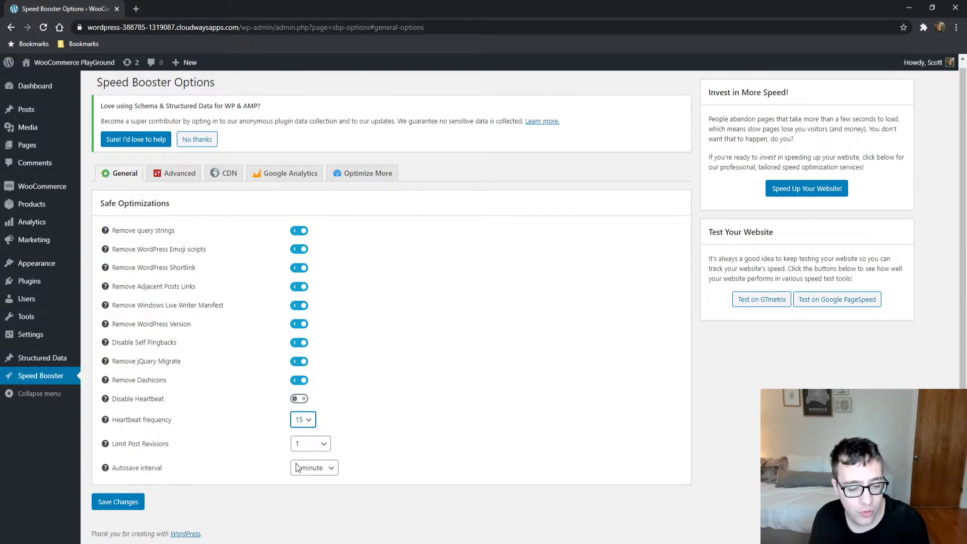
click(298, 467)
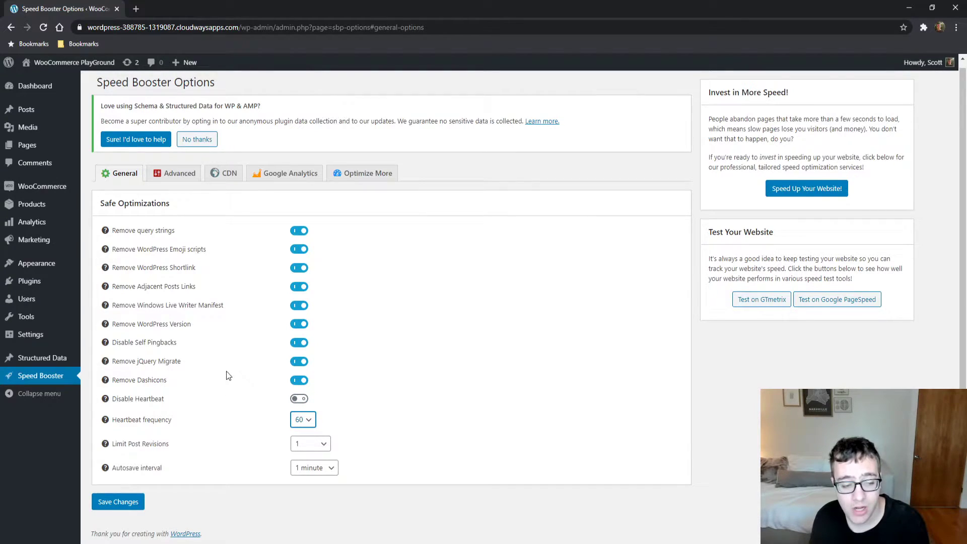
click(304, 448)
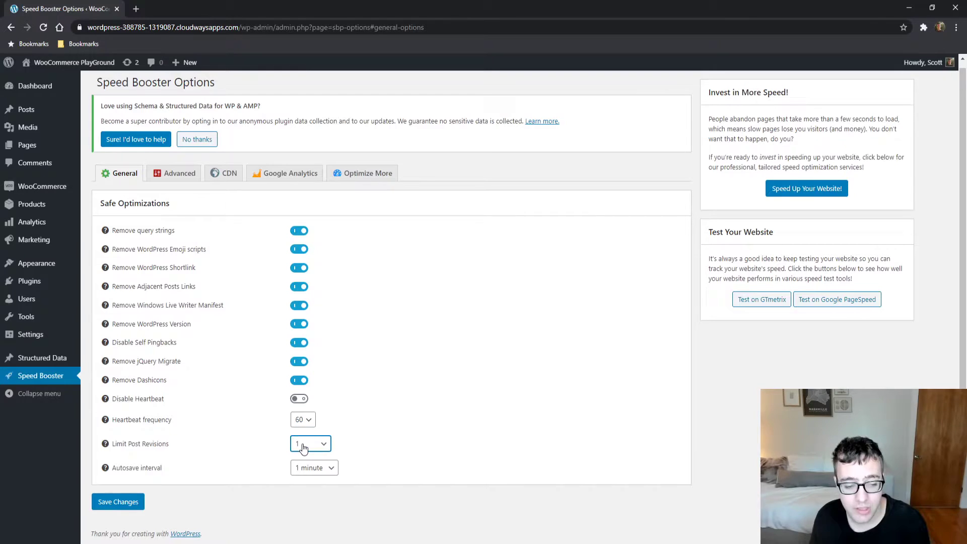
click(307, 340)
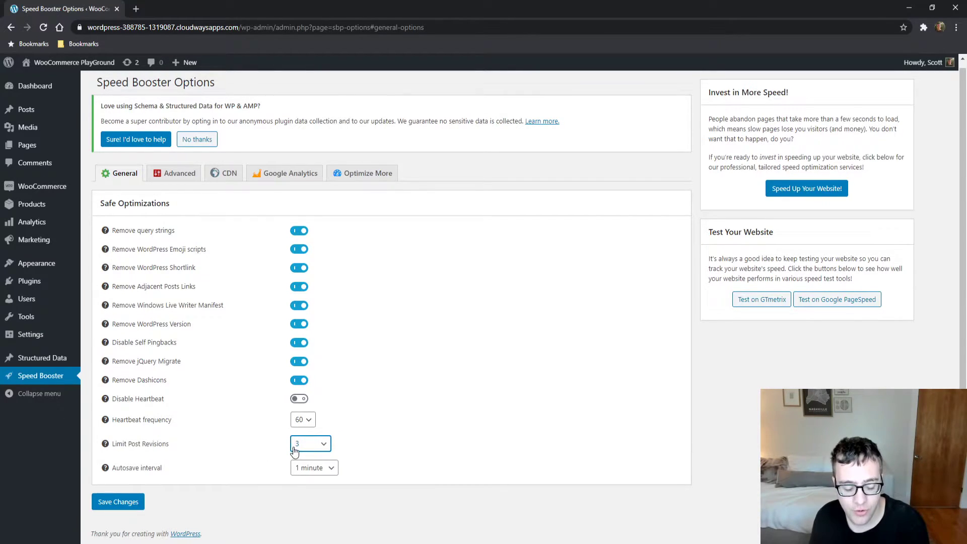
Step: Set the autosave interval to 2 minutes and save the General settings
click(234, 436)
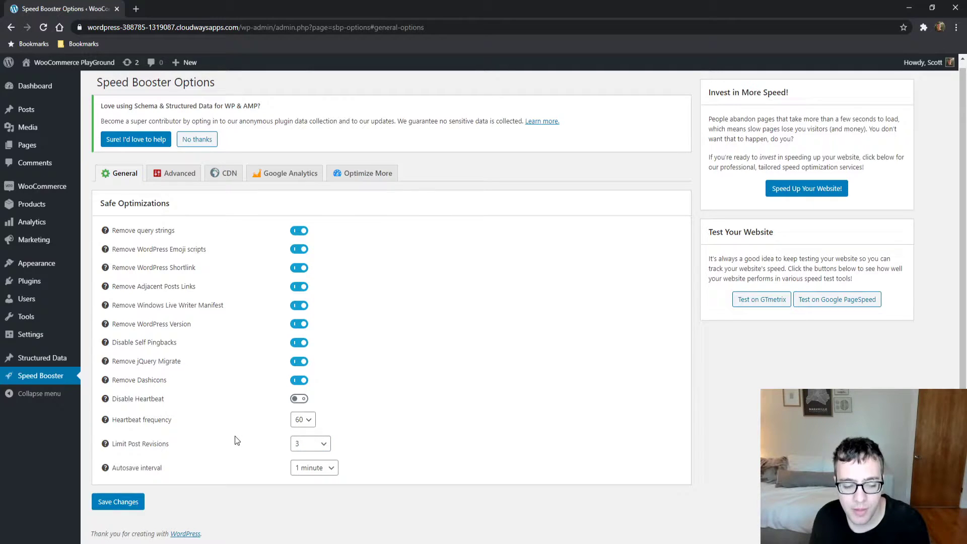
click(305, 473)
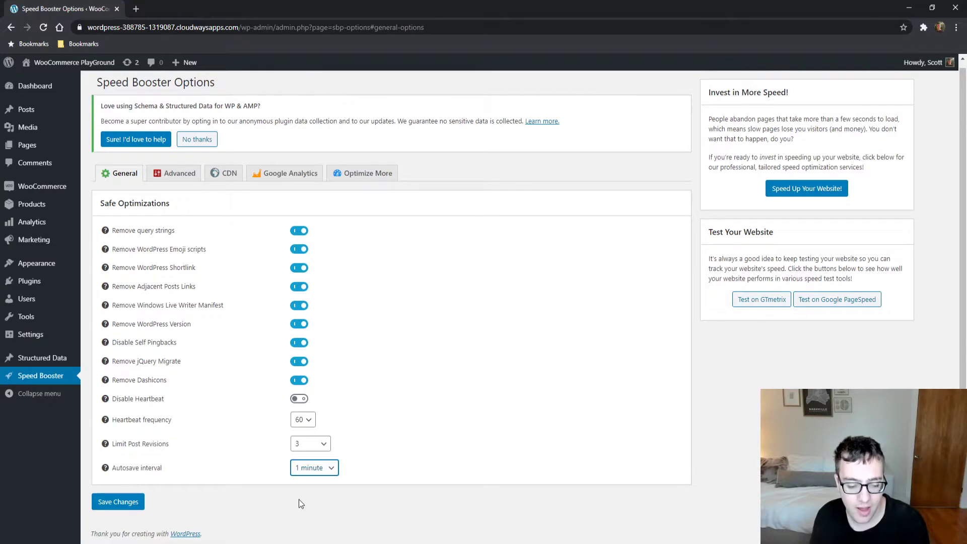
key(Down)
click(141, 502)
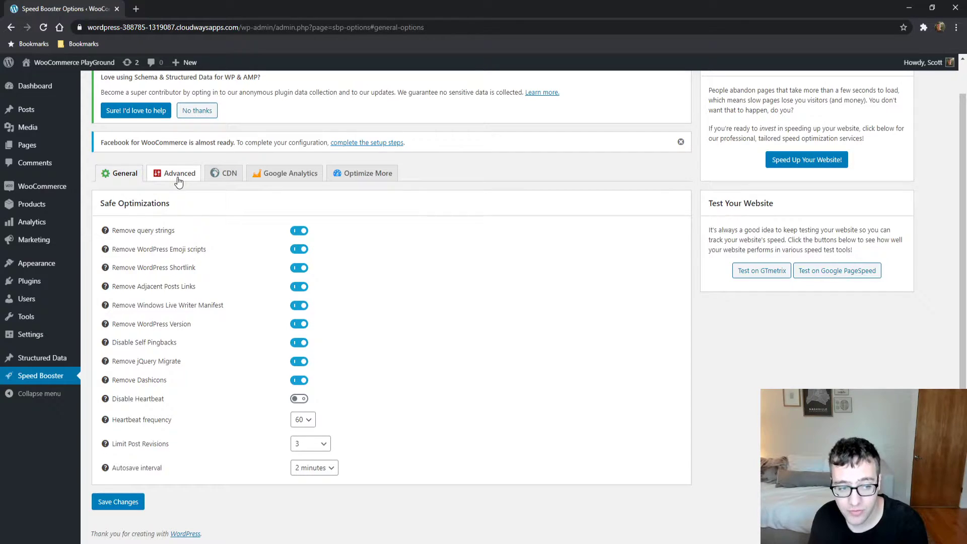
click(178, 180)
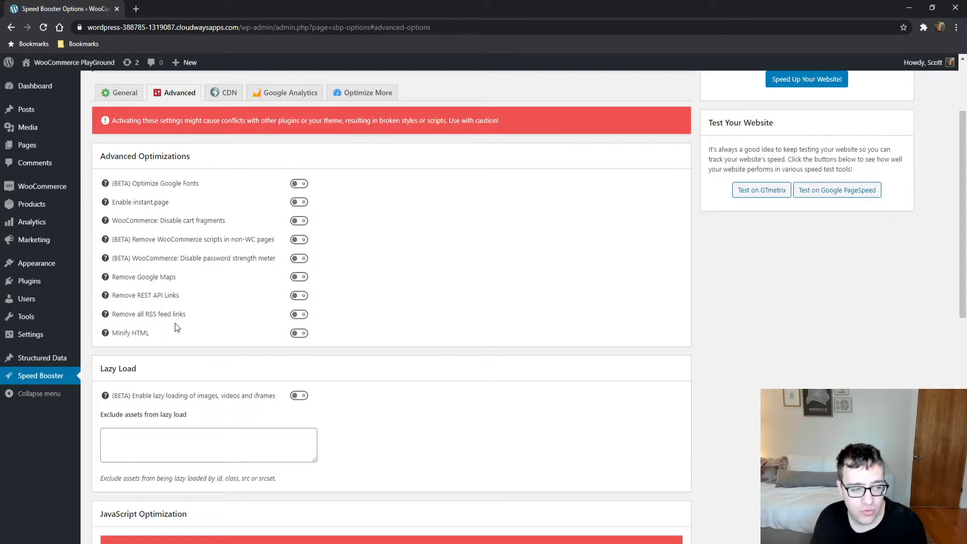
scroll(215, 292, down, 2)
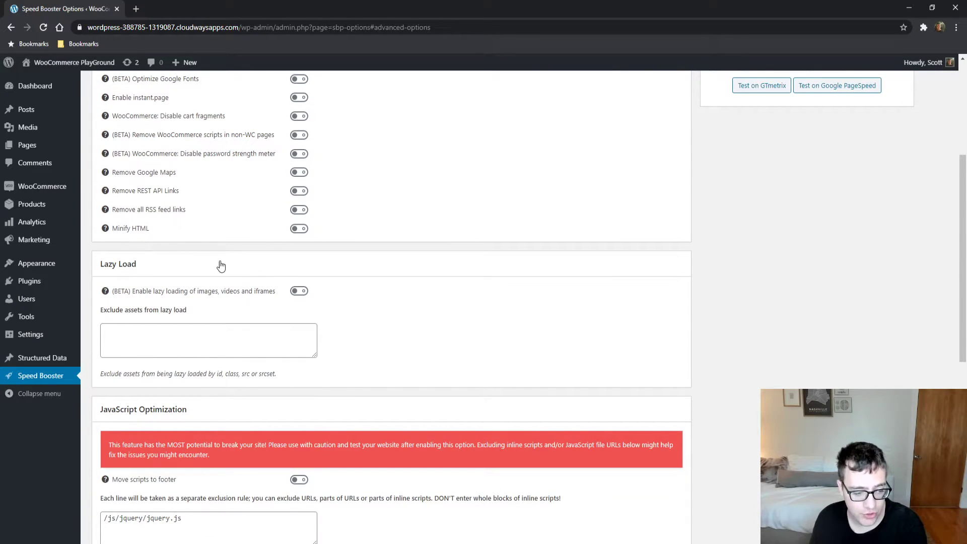
scroll(228, 271, up, 4)
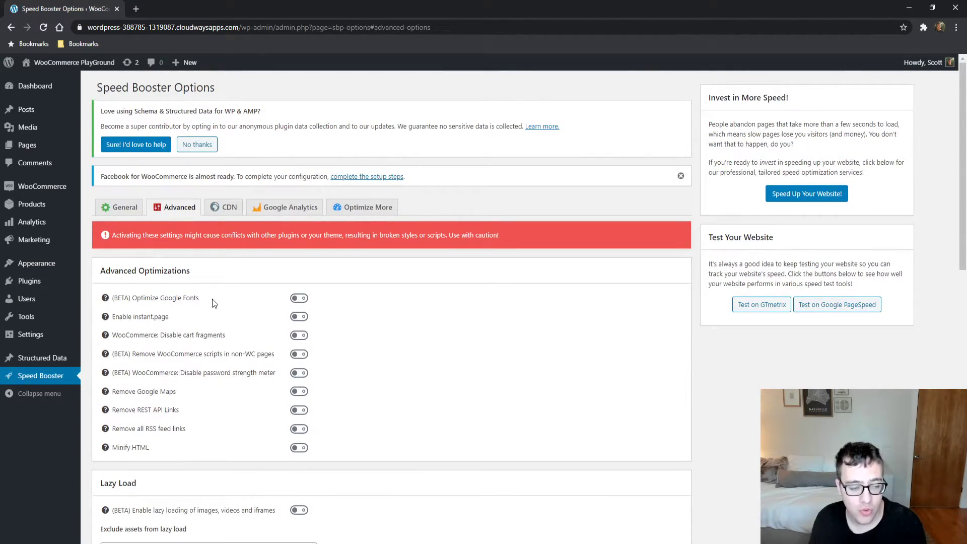
drag(168, 298, 249, 300)
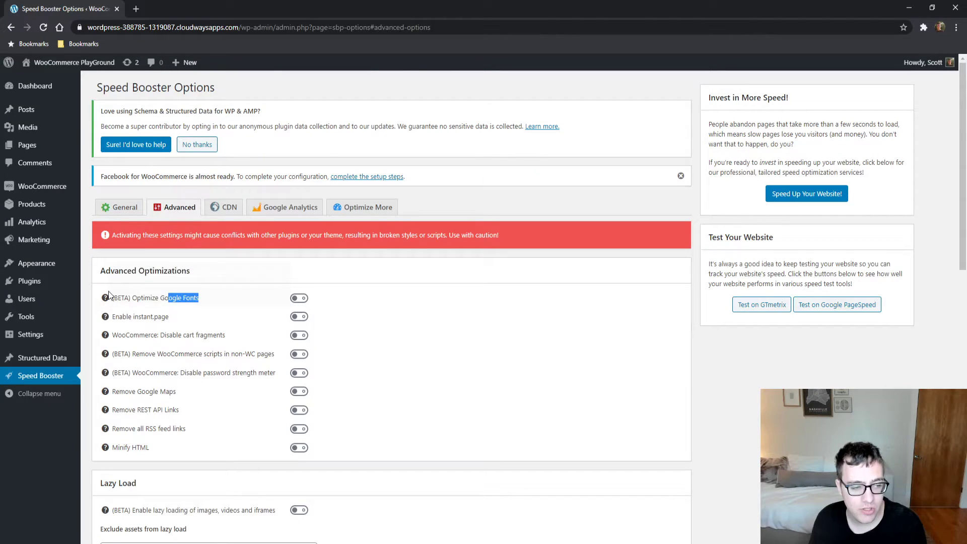
mouse_move(105, 299)
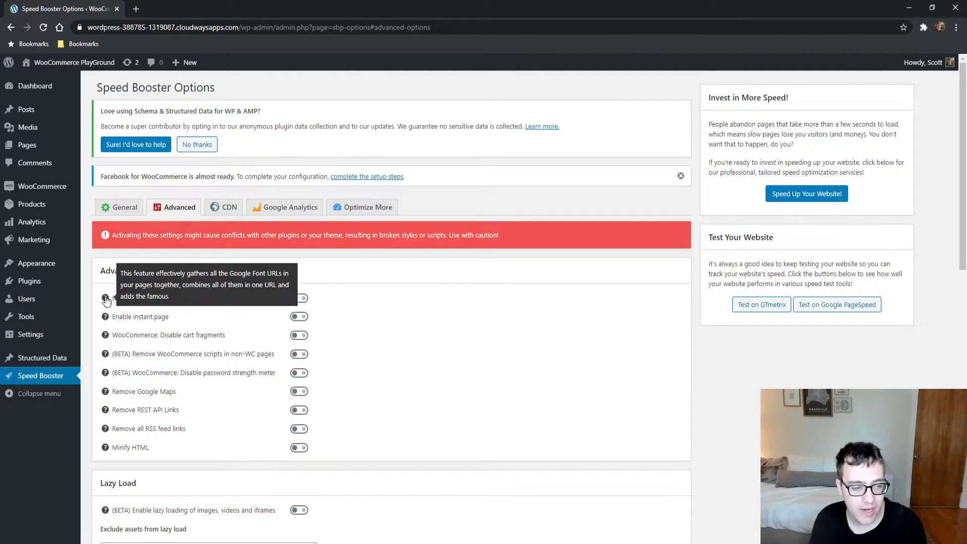
Step: Switch on Optimize Google Fonts and Enable instant.page in Advanced Optimizations
click(297, 299)
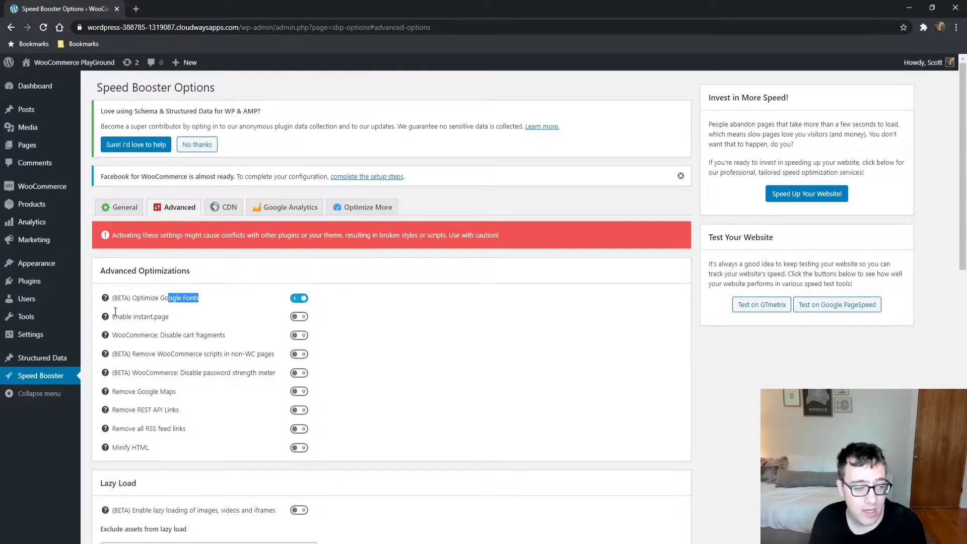
mouse_move(104, 316)
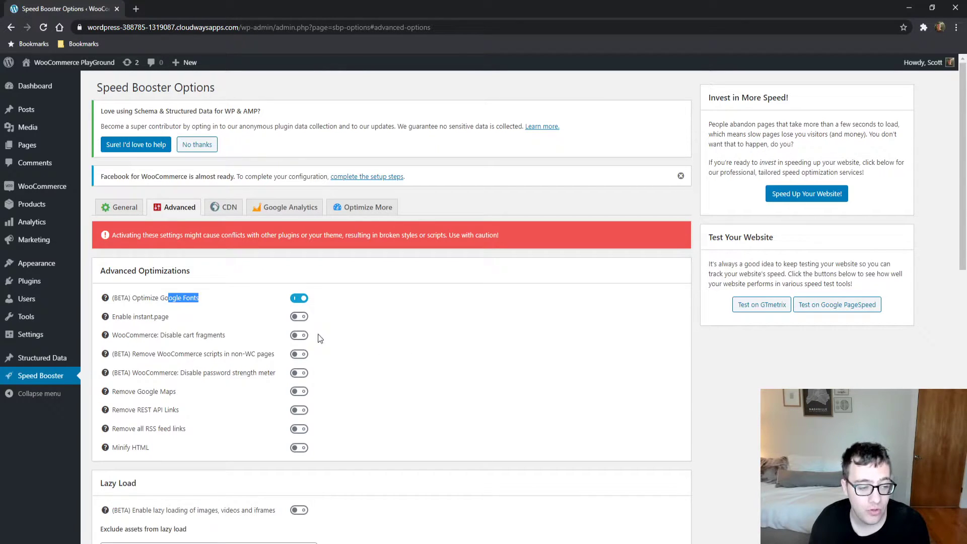
click(300, 317)
mouse_move(105, 338)
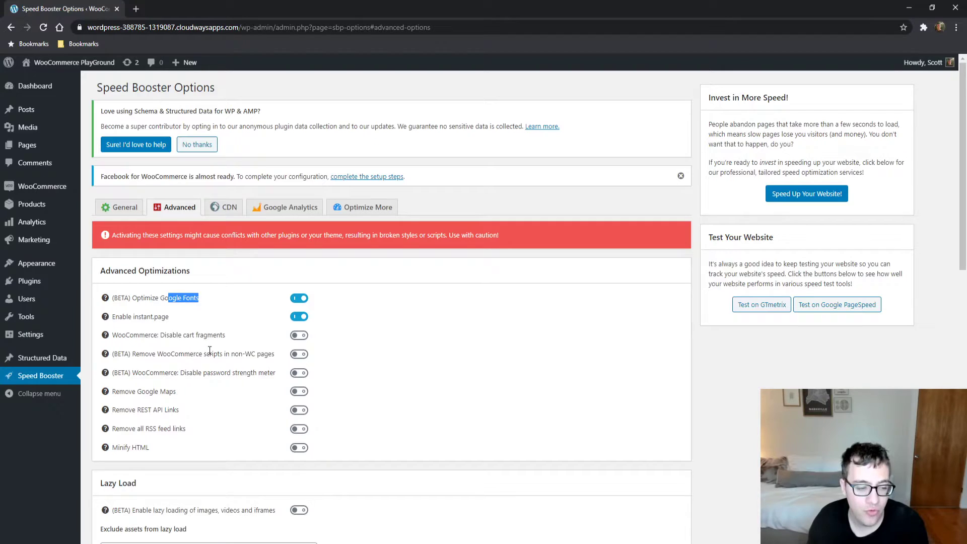
Step: Remove WooCommerce scripts from non-WooCommerce pages and disable the password strength meter
click(304, 355)
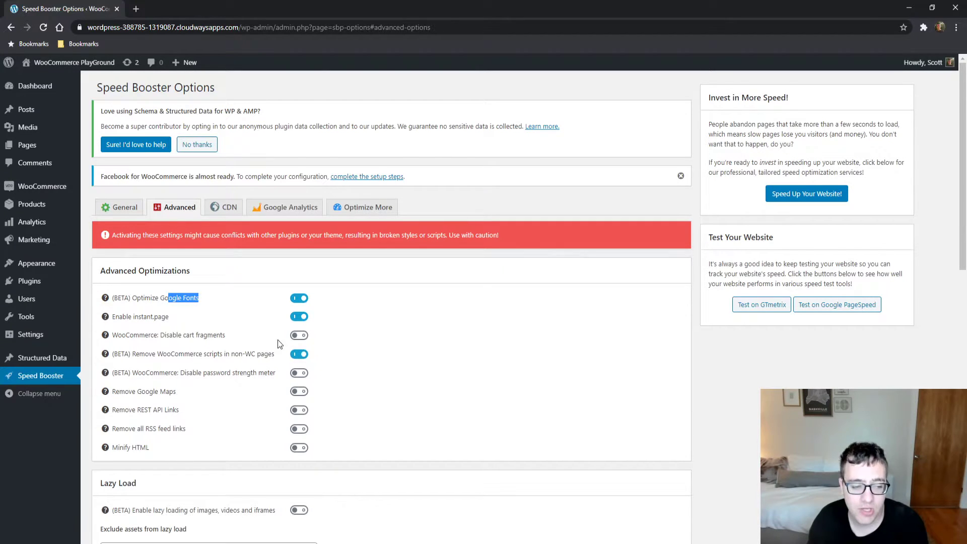
drag(177, 375, 263, 375)
click(297, 374)
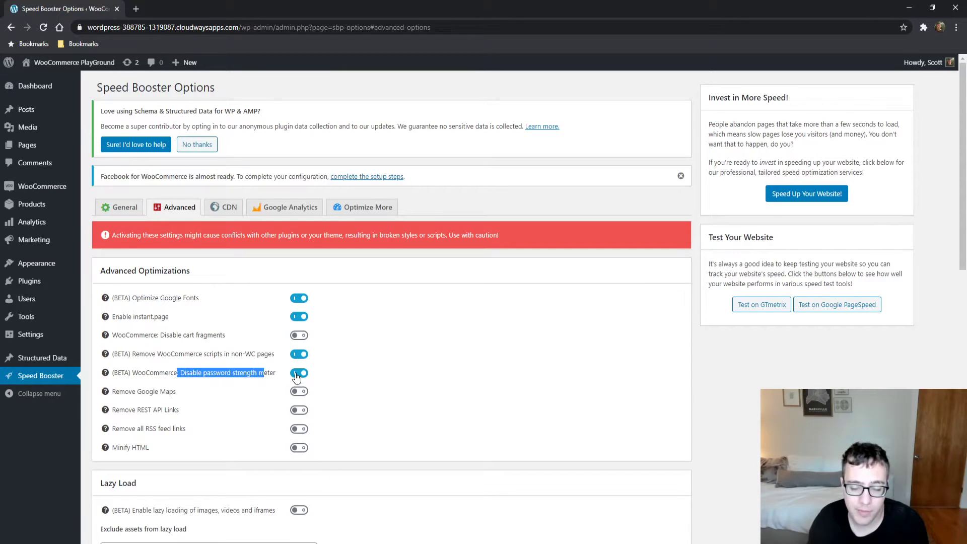
click(240, 370)
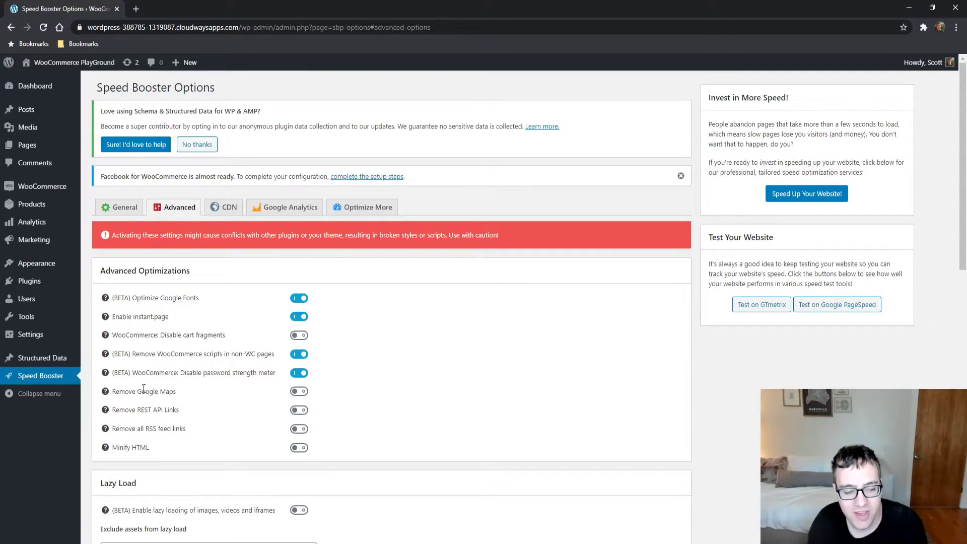
Step: Turn on Remove REST API Links after highlighting the Google Maps and REST API option text
drag(112, 391, 137, 391)
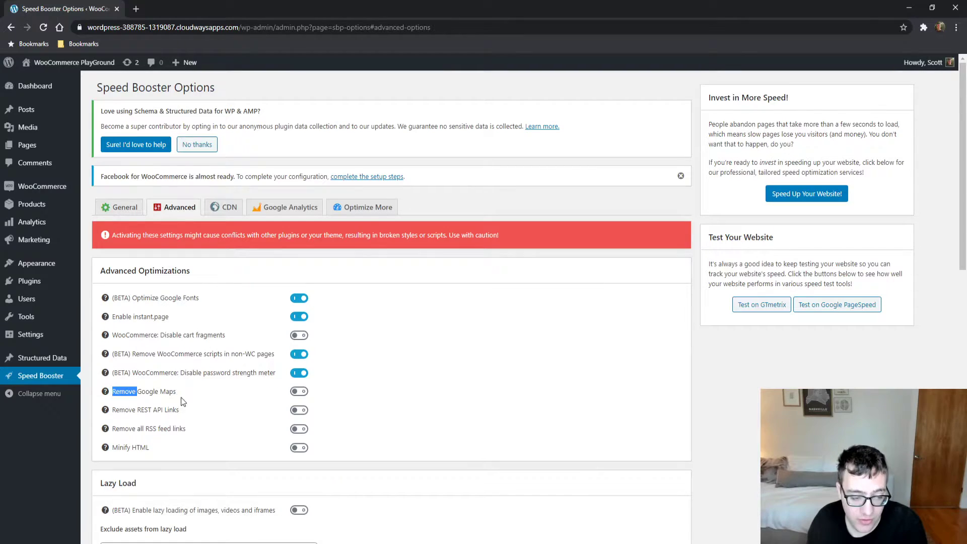
triple_click(120, 409)
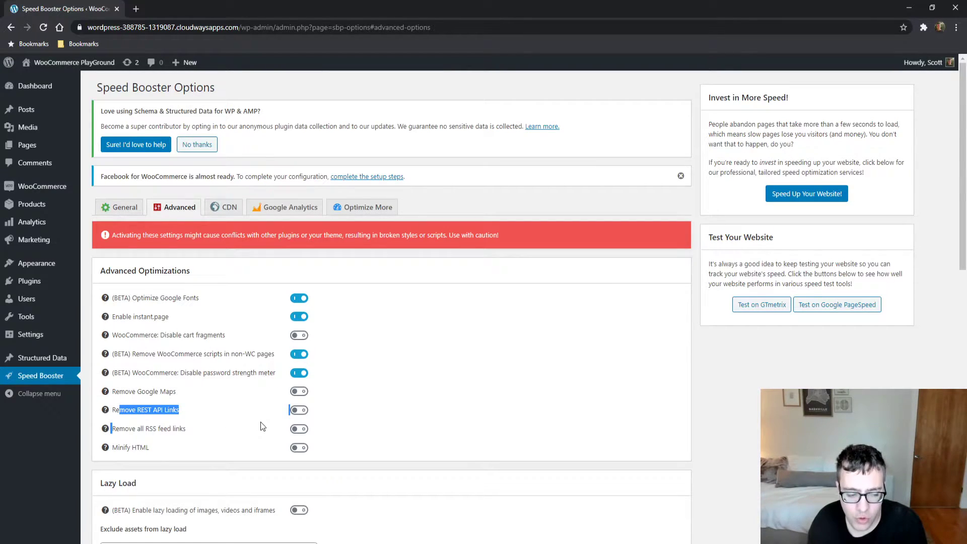
click(208, 415)
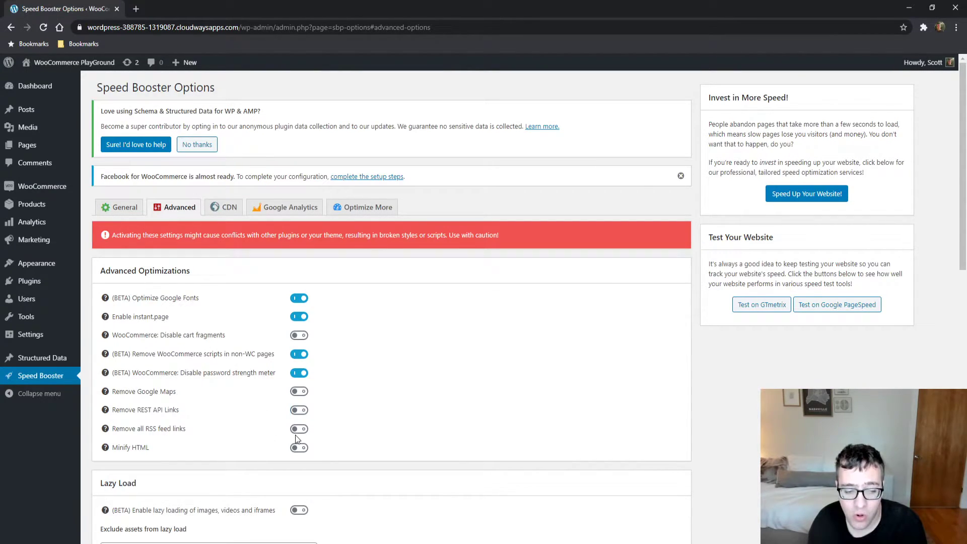
click(298, 411)
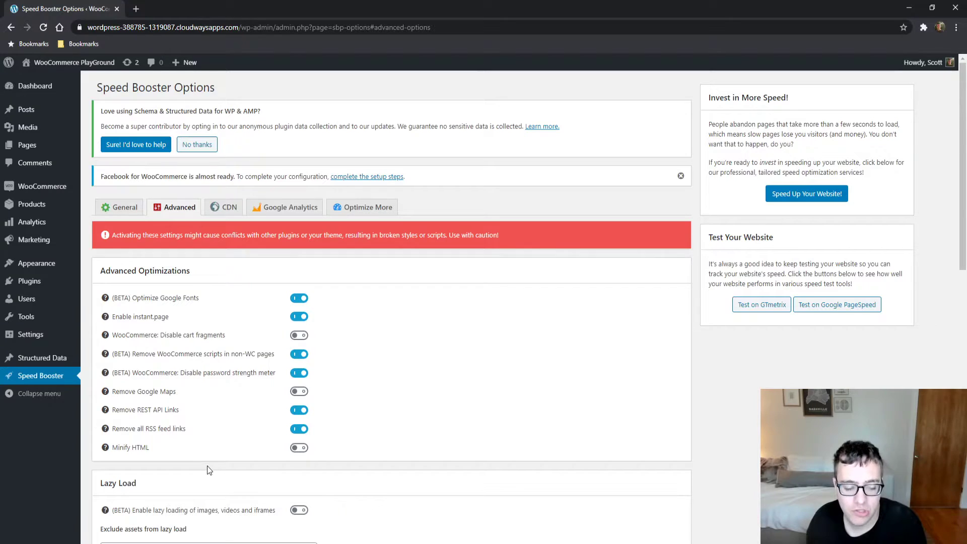
mouse_move(105, 447)
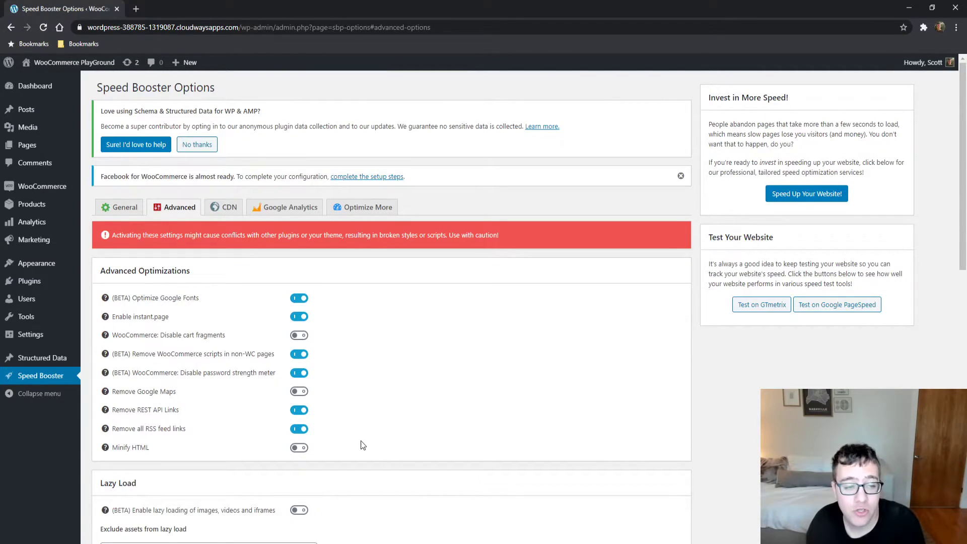
Step: Under Lazy Load, switch on lazy loading of images, videos and iframes
scroll(346, 424, down, 3)
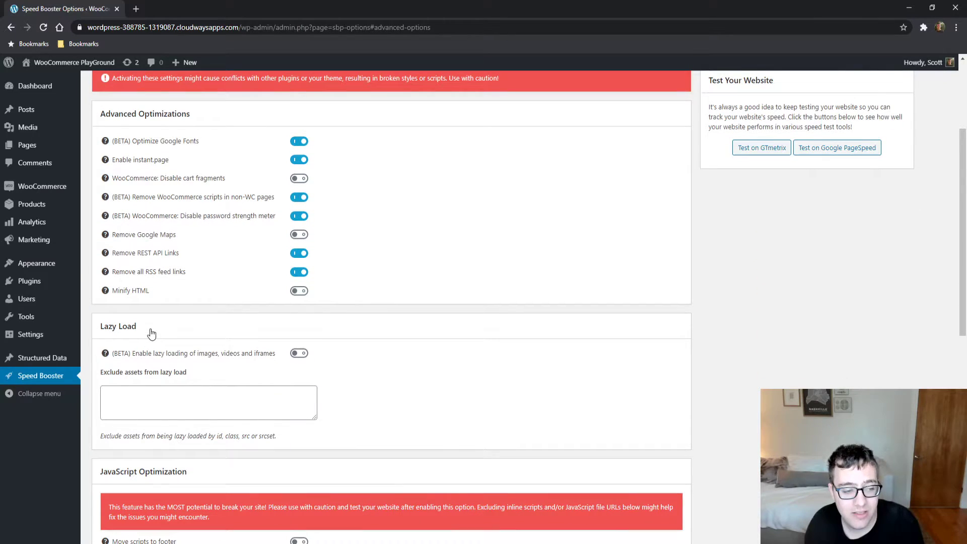
drag(215, 353, 268, 362)
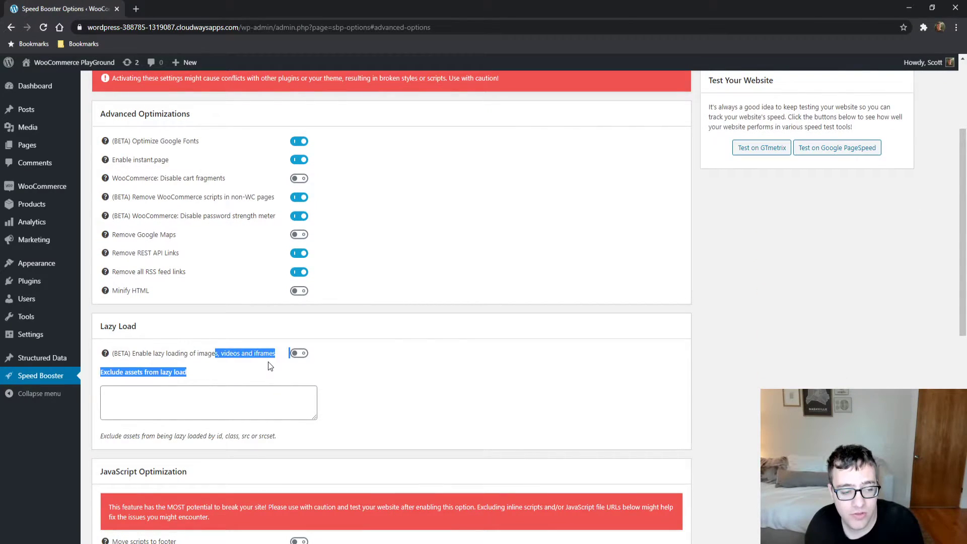
click(268, 361)
click(300, 353)
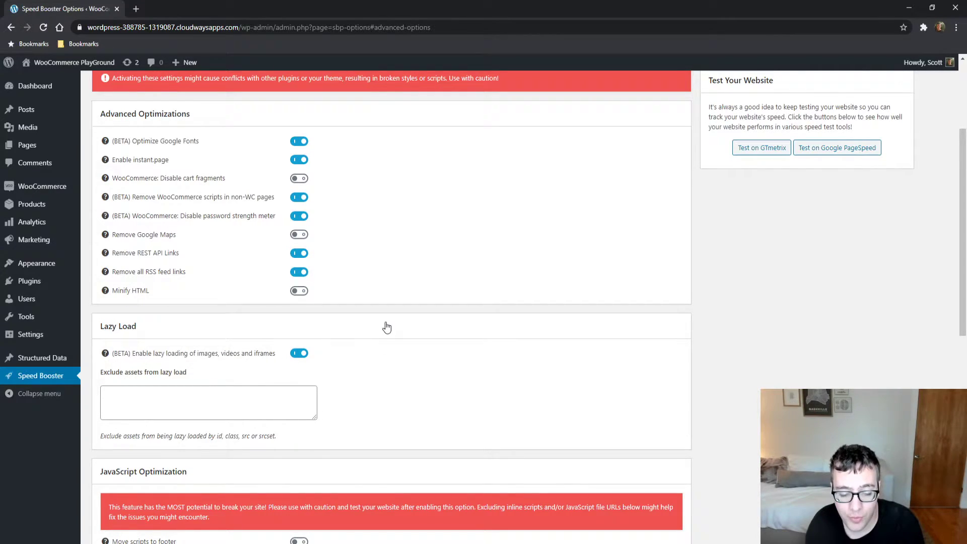
scroll(327, 317, down, 1)
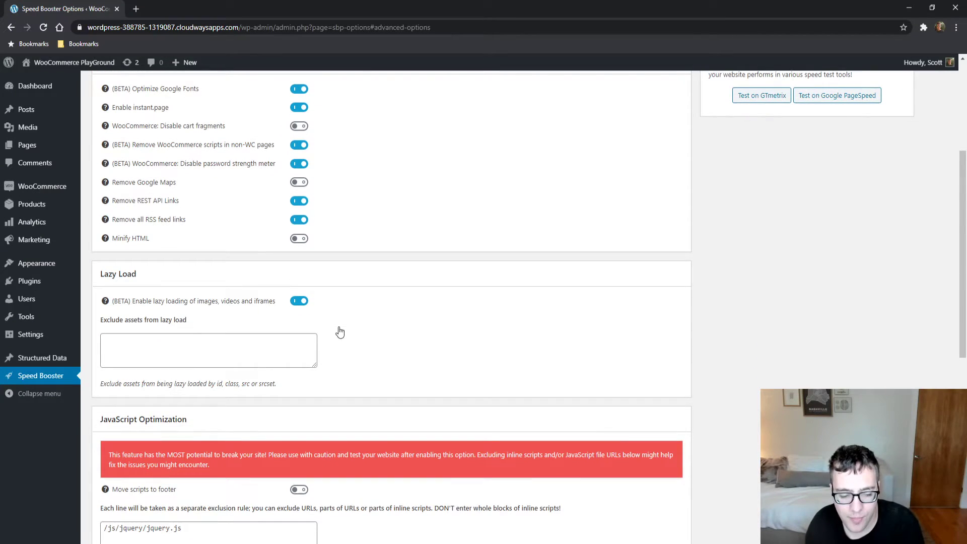
scroll(338, 325, down, 5)
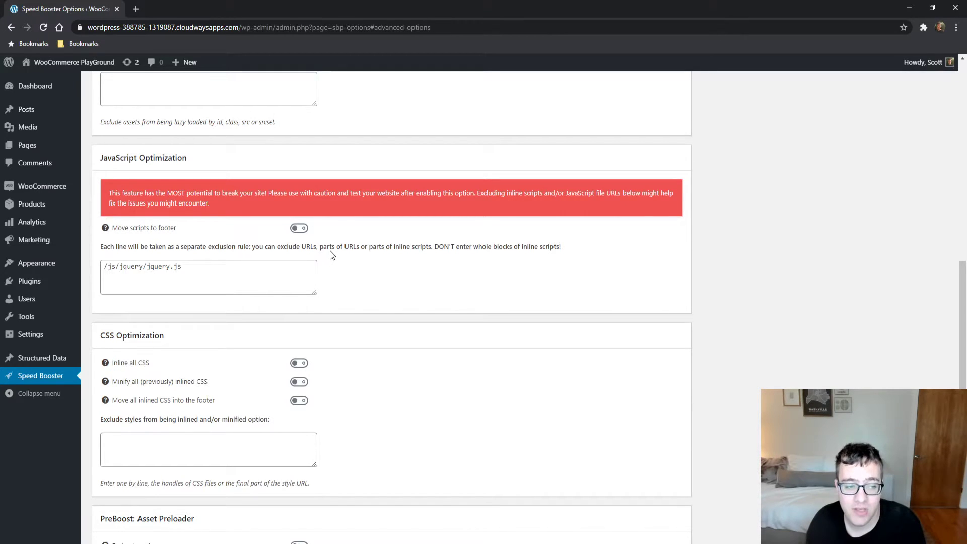
click(300, 230)
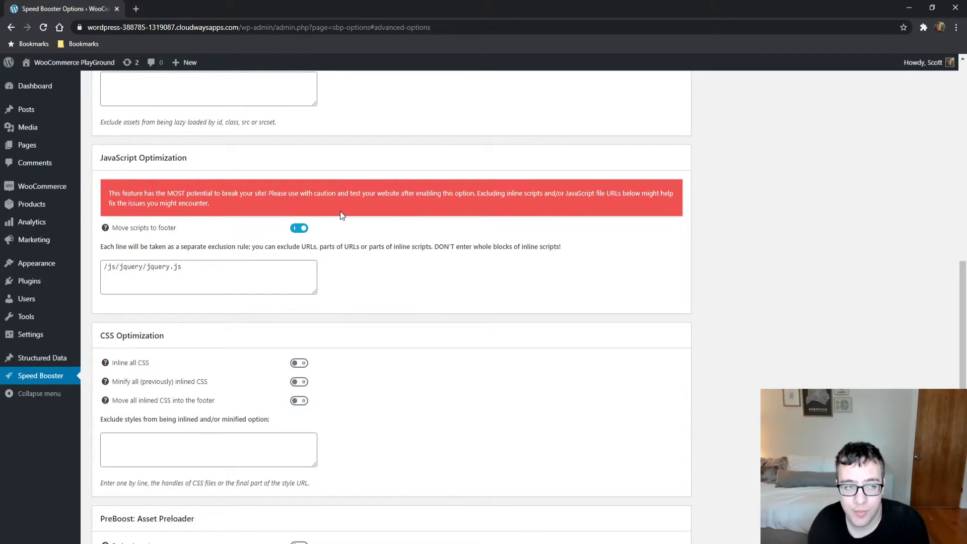
click(301, 228)
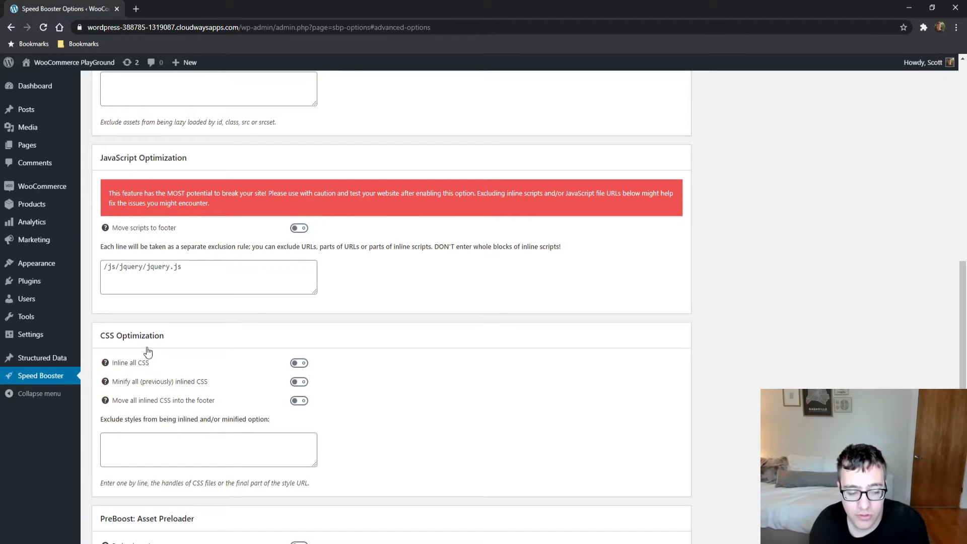
scroll(320, 393, down, 3)
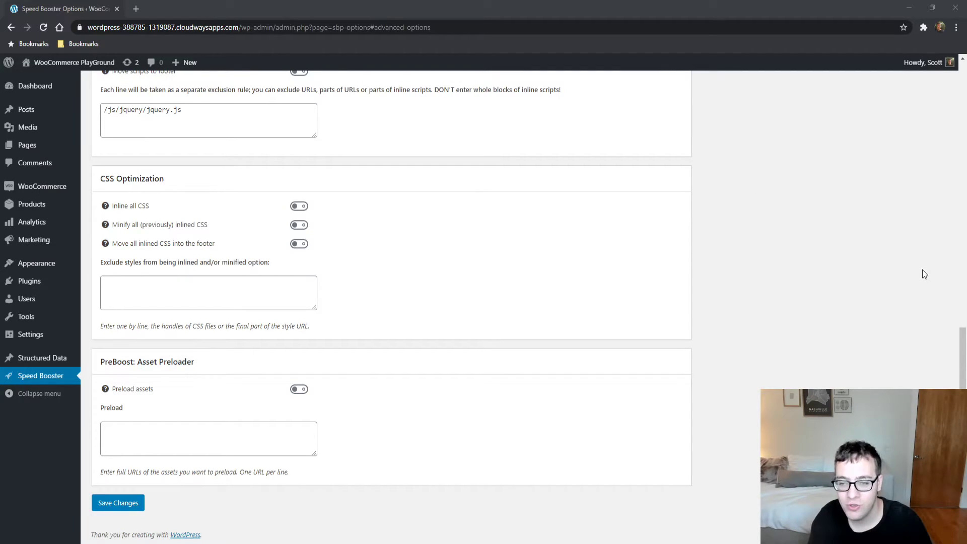
click(895, 253)
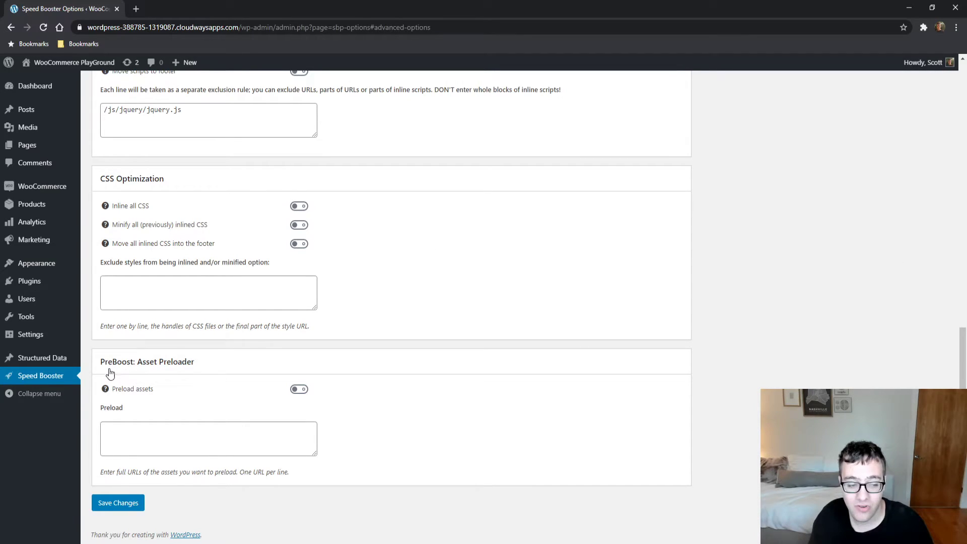
mouse_move(105, 389)
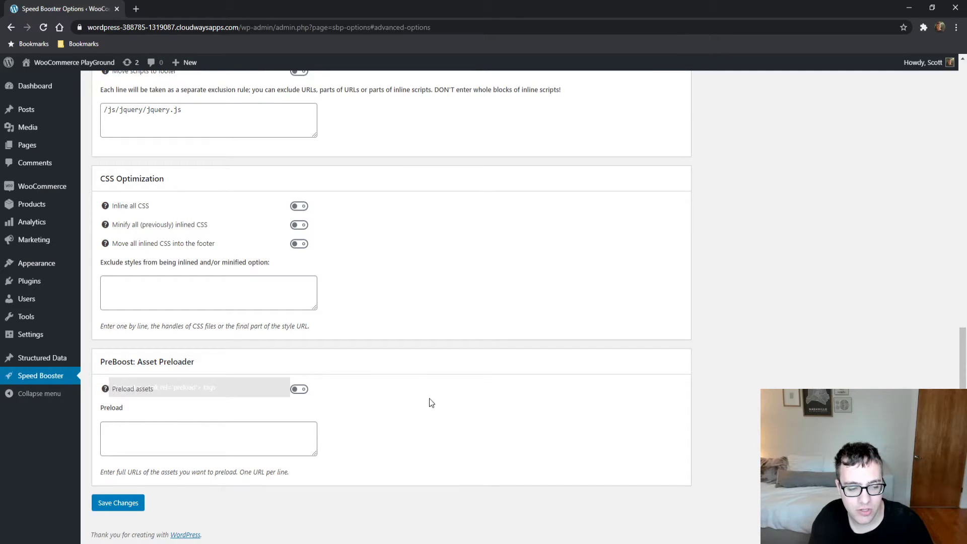
click(300, 390)
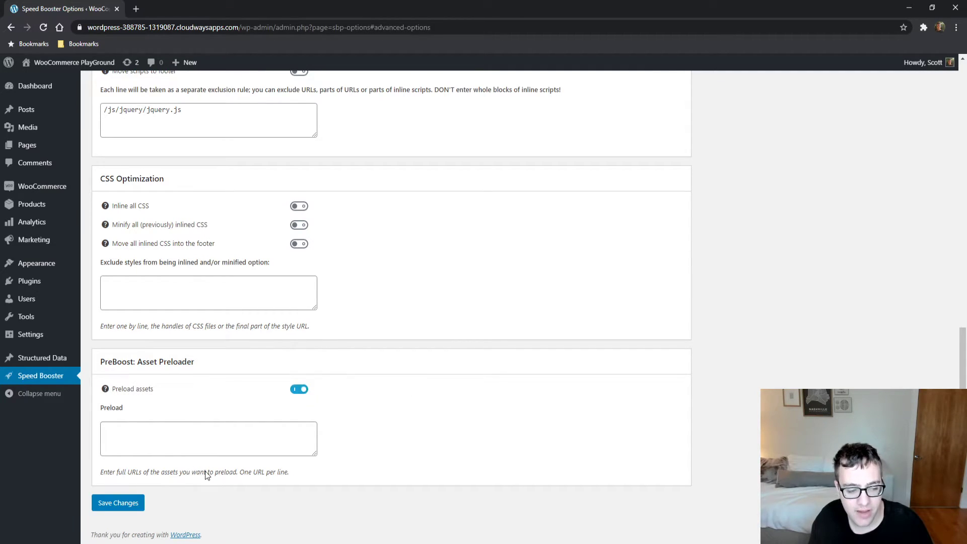
drag(304, 493, 244, 472)
click(300, 389)
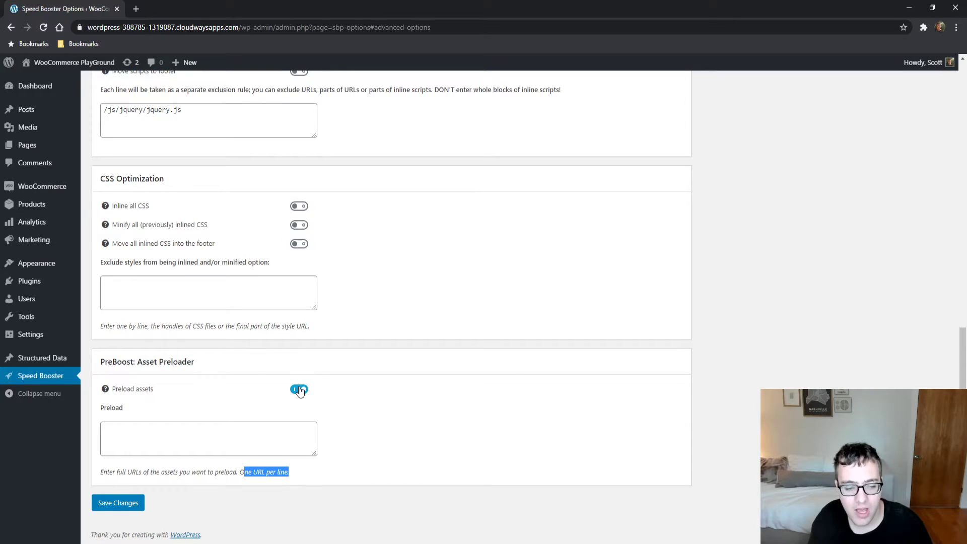
scroll(380, 319, up, 20)
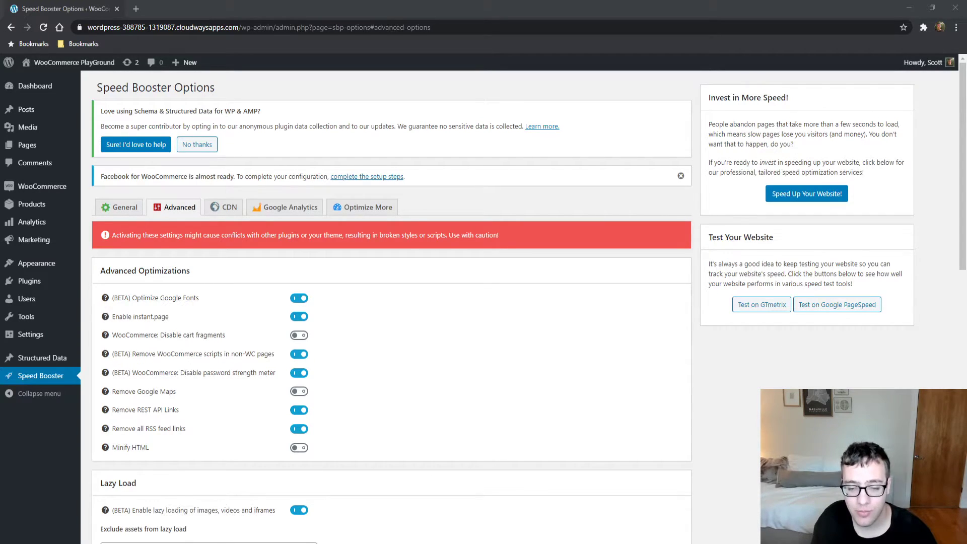
Step: Show the CDN tab, with CDN Rewrite off and no CDN URL set
click(221, 207)
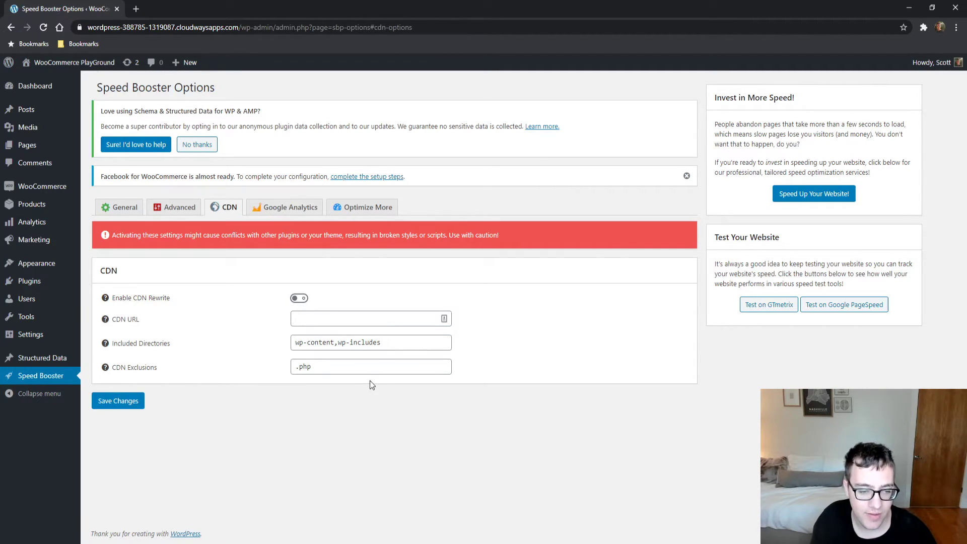
Step: Show the Google Analytics tab, with Local Analytics off and no tracking ID, and scroll to the top
click(282, 207)
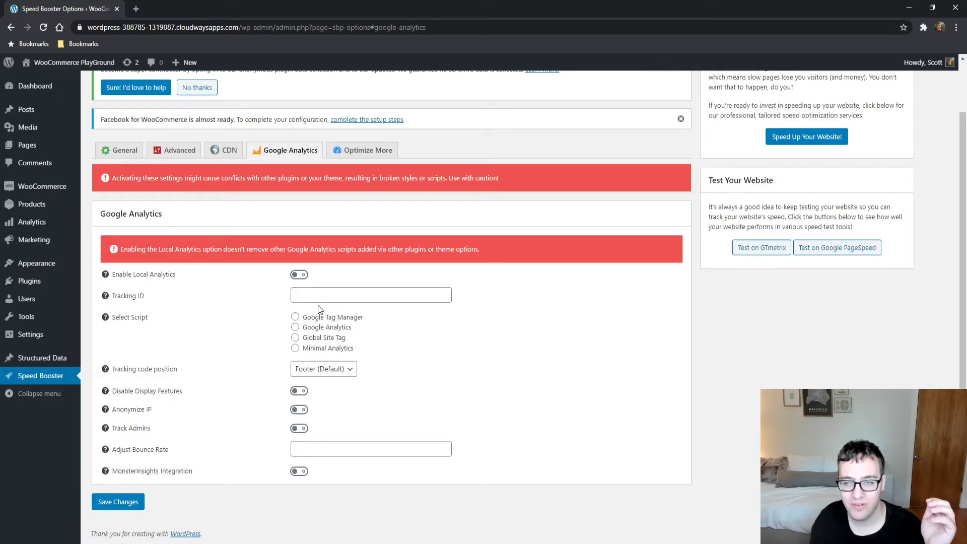
scroll(340, 306, up, 1)
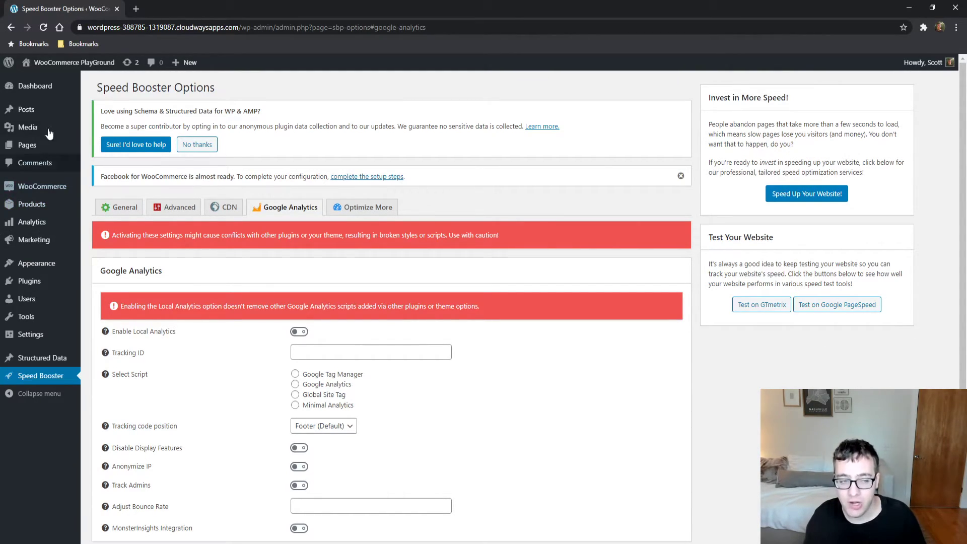
Step: View the Optimize More partner recommendations, then return to the General tab's Safe Optimizations
mouse_move(1, 327)
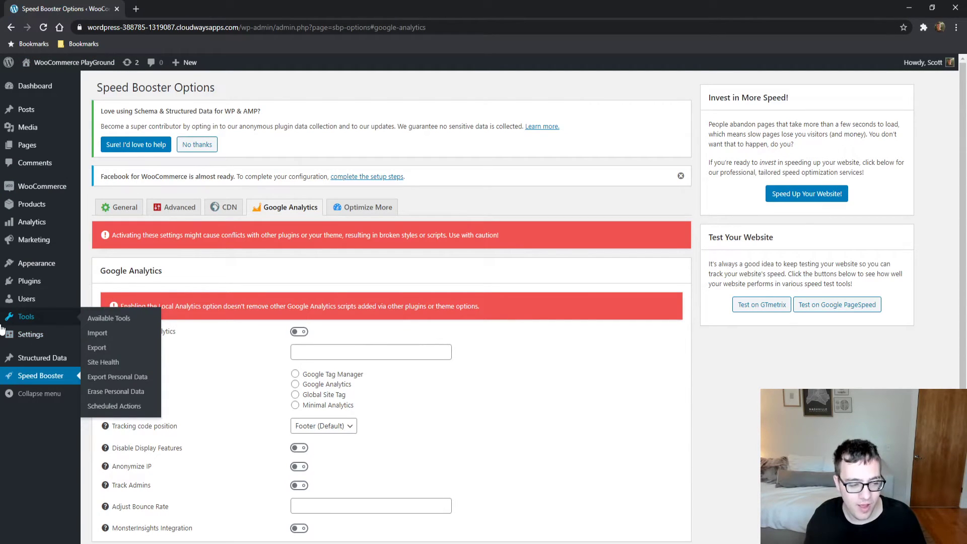
mouse_move(69, 332)
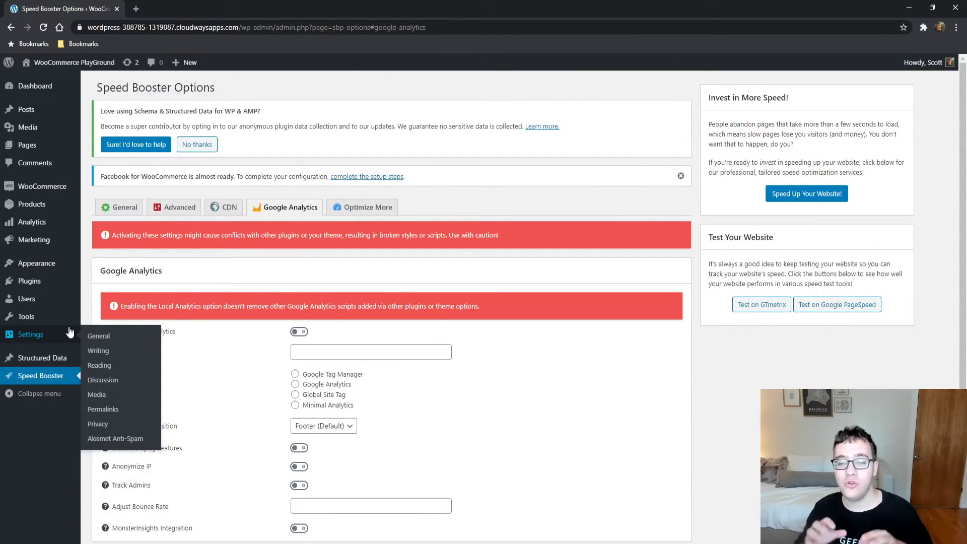
click(362, 207)
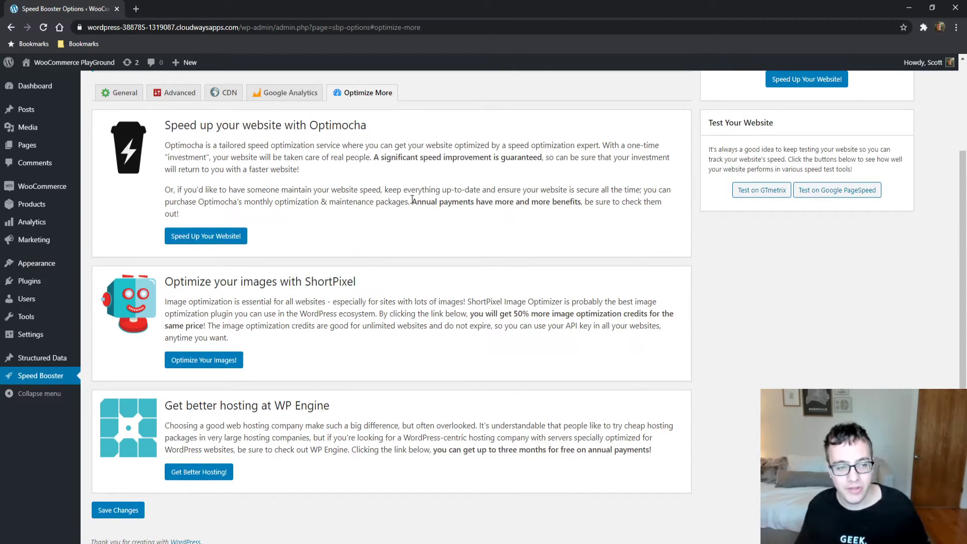
click(123, 93)
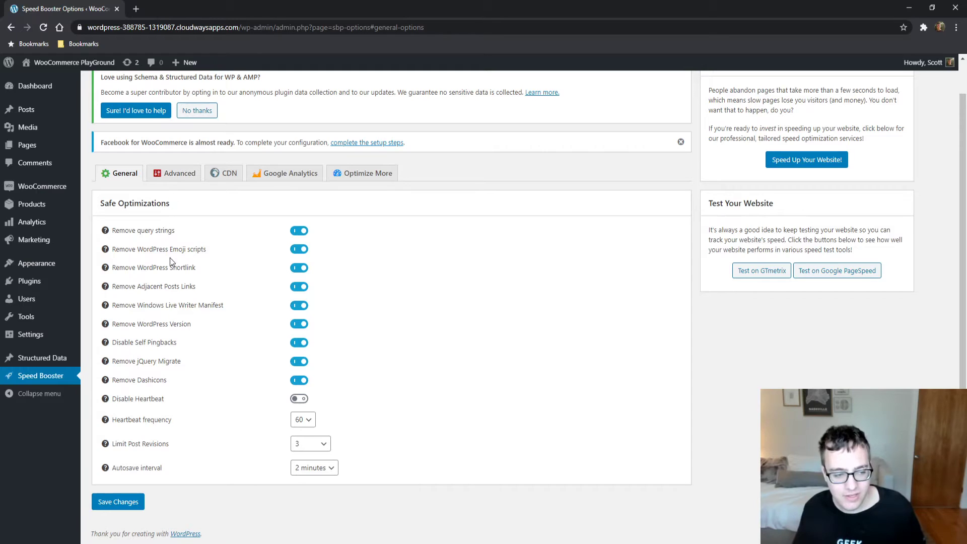
Step: On the Advanced tab, switch off lazy loading of images, videos and iframes
click(173, 173)
scroll(207, 310, down, 8)
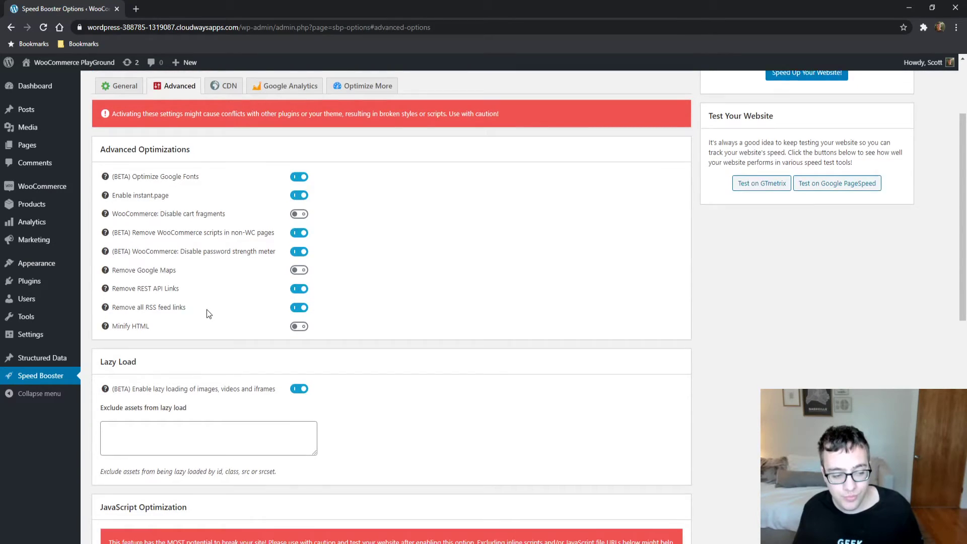
scroll(219, 352, down, 3)
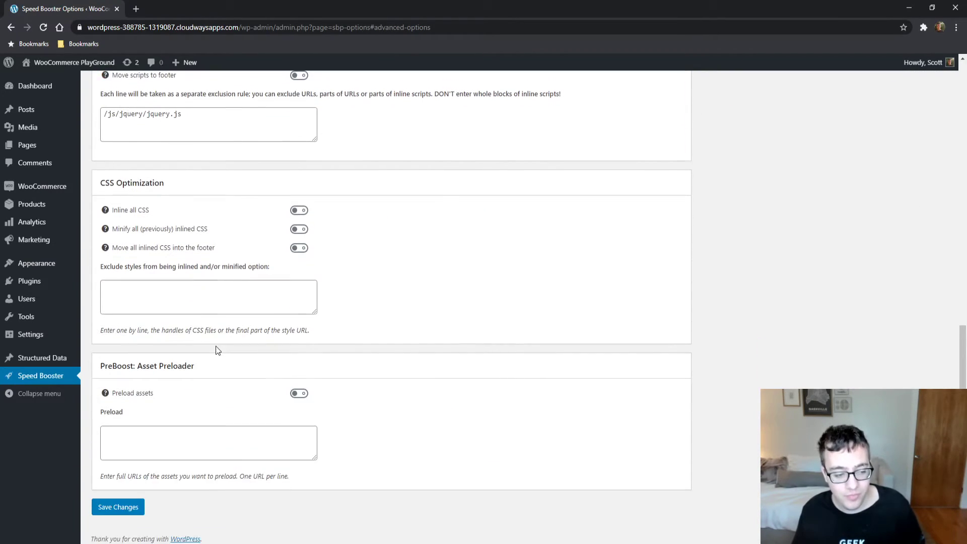
scroll(212, 343, up, 3)
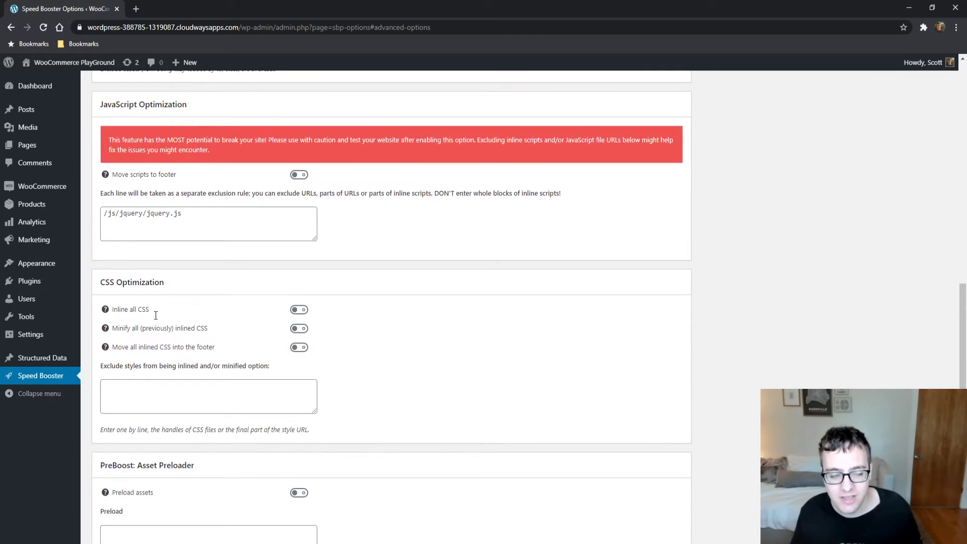
scroll(160, 320, up, 3)
scroll(160, 321, up, 2)
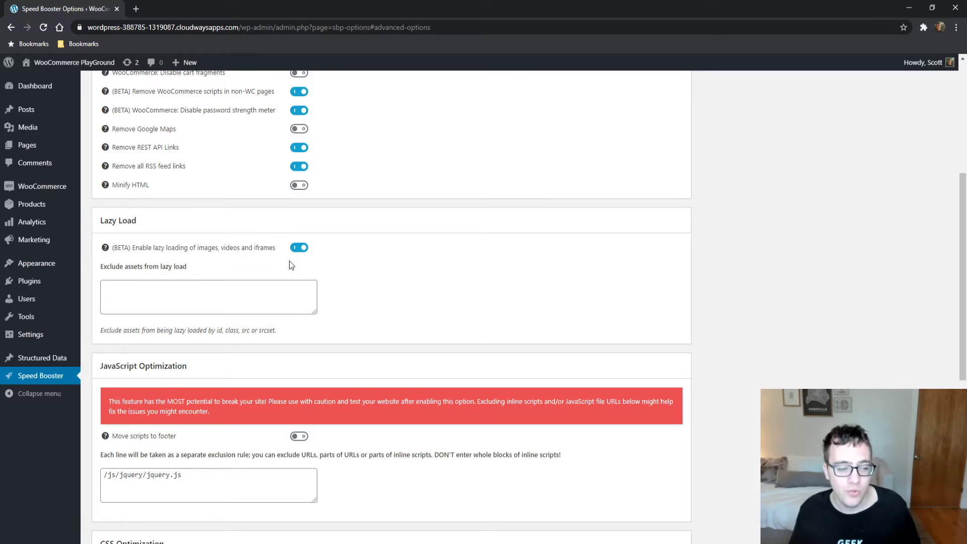
click(300, 249)
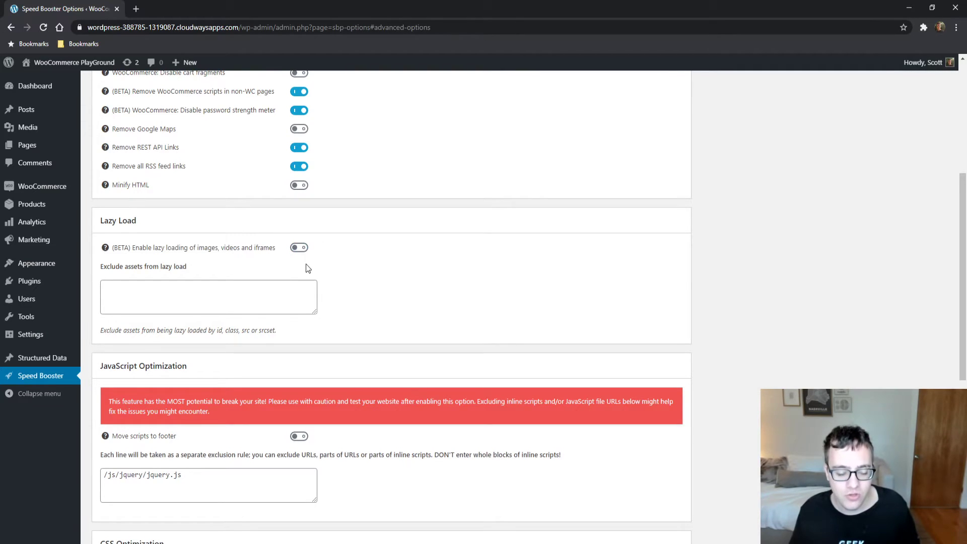
scroll(298, 323, down, 7)
scroll(315, 244, up, 12)
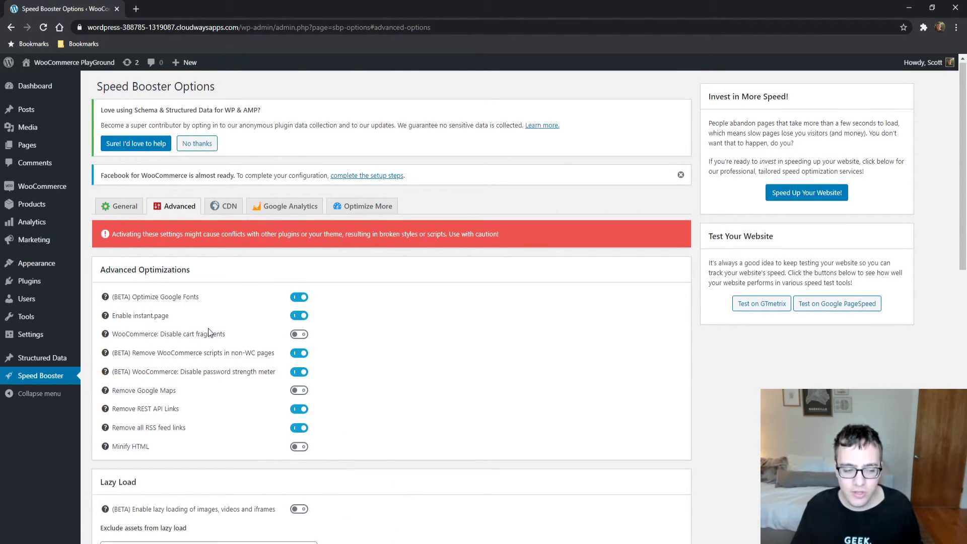
drag(148, 317, 169, 317)
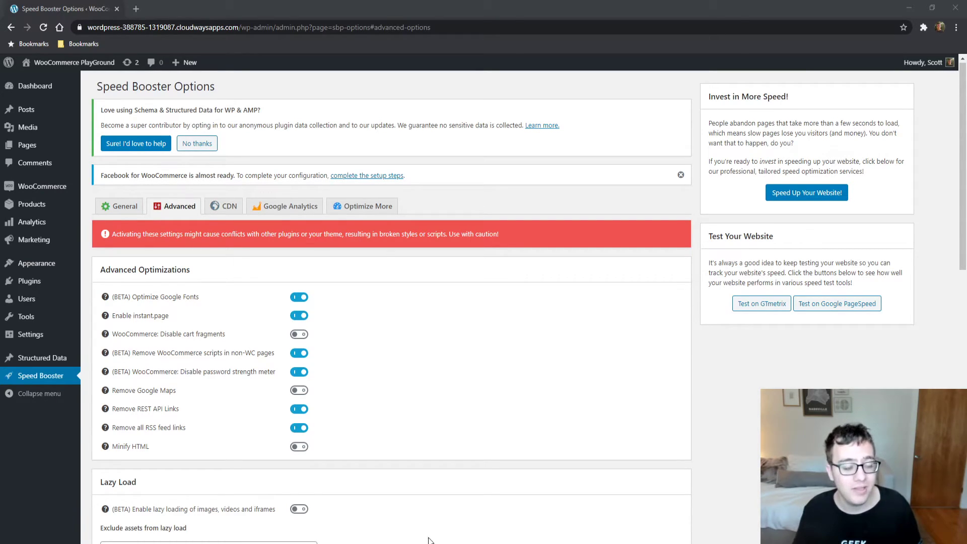
click(872, 368)
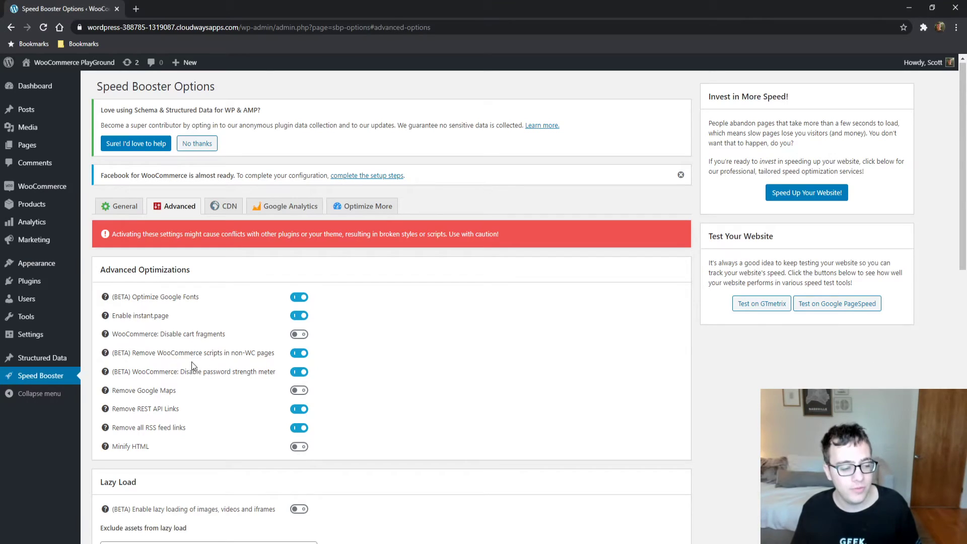
mouse_move(30, 334)
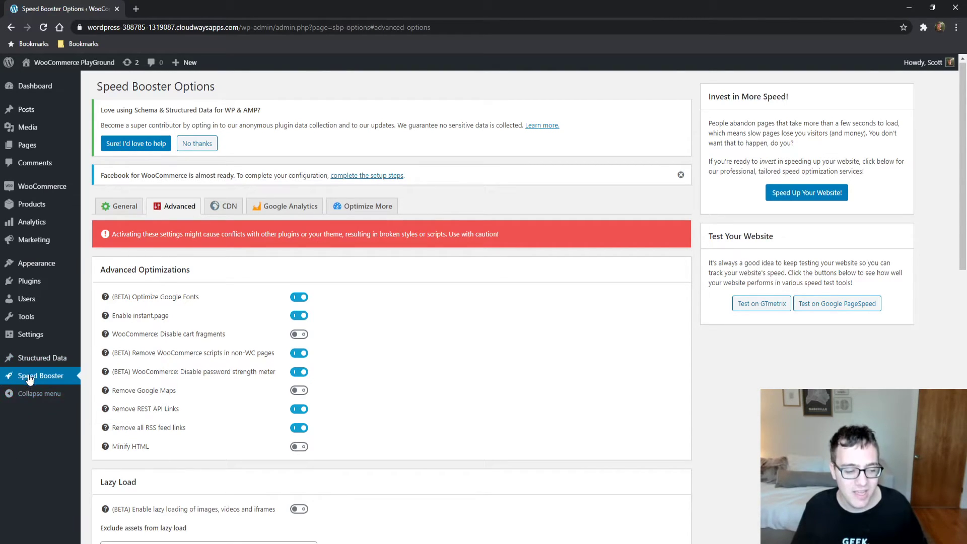
mouse_move(79, 355)
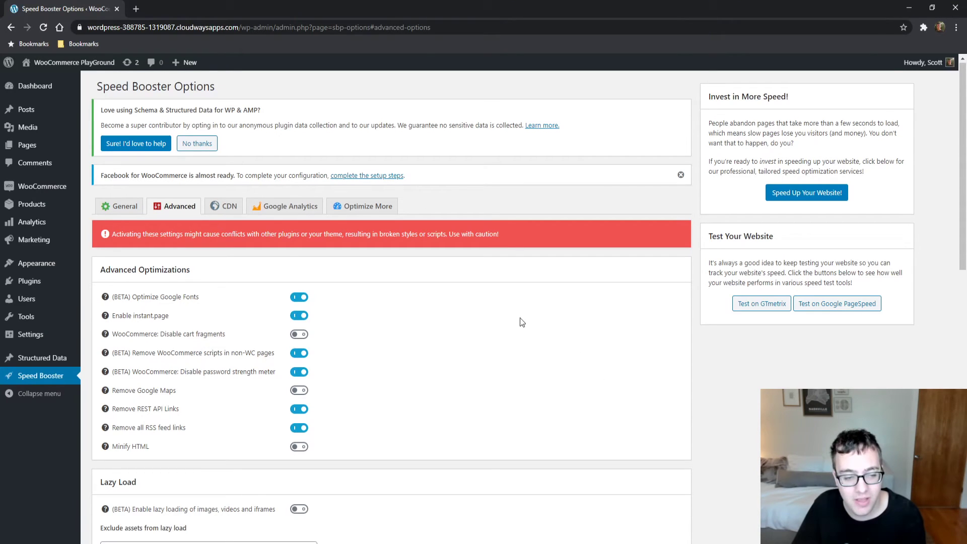
Step: From the General settings, go to Installed Plugins (7 active) and dismiss the Speed Booster Pack welcome banner
click(131, 205)
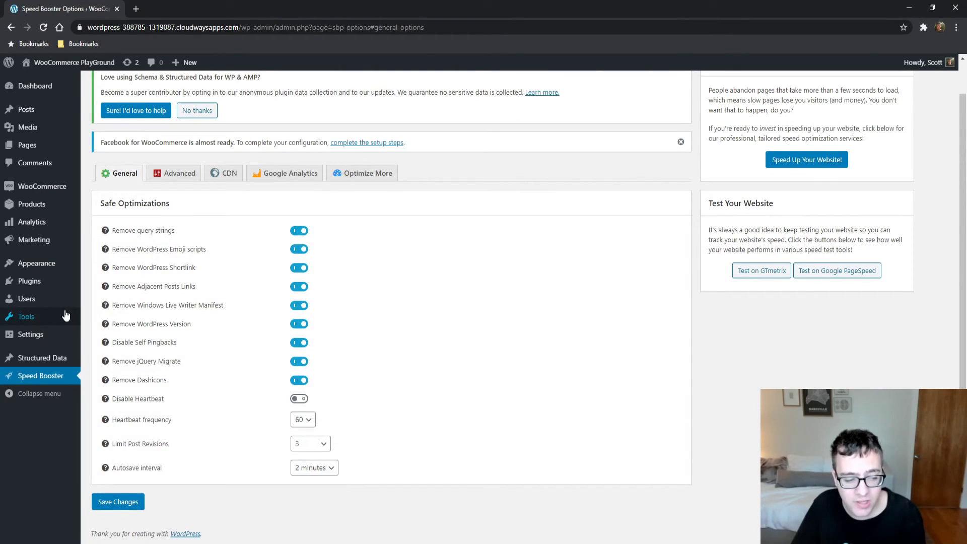
click(56, 281)
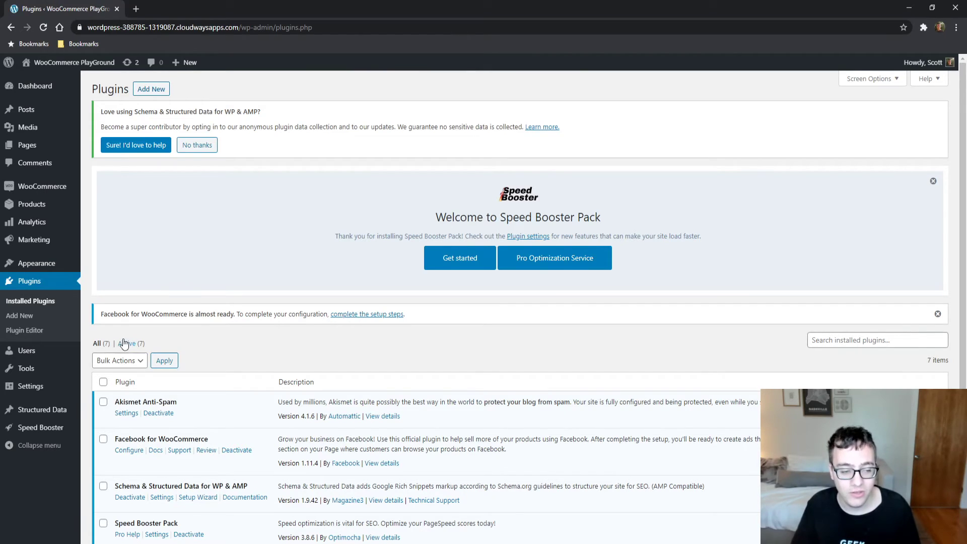
scroll(126, 347, down, 3)
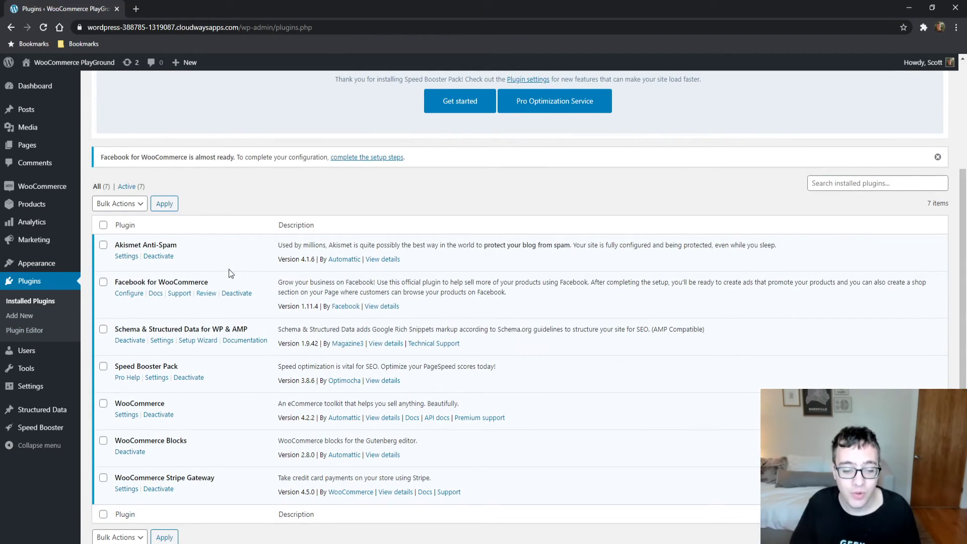
scroll(233, 262, up, 3)
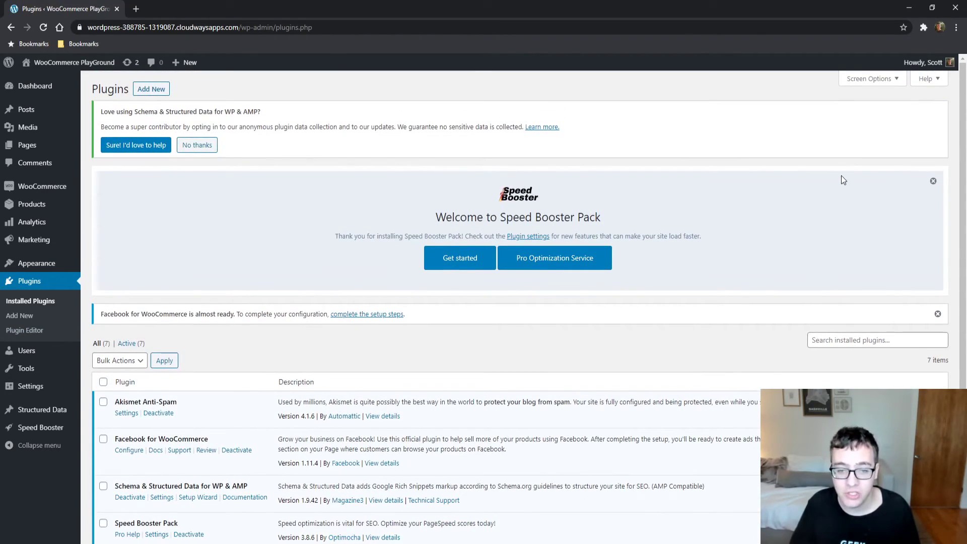
click(934, 181)
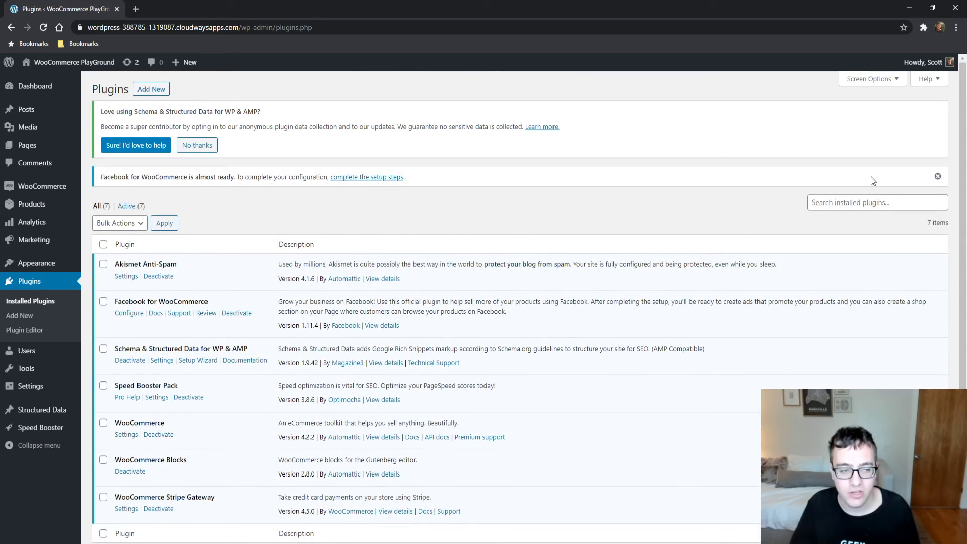